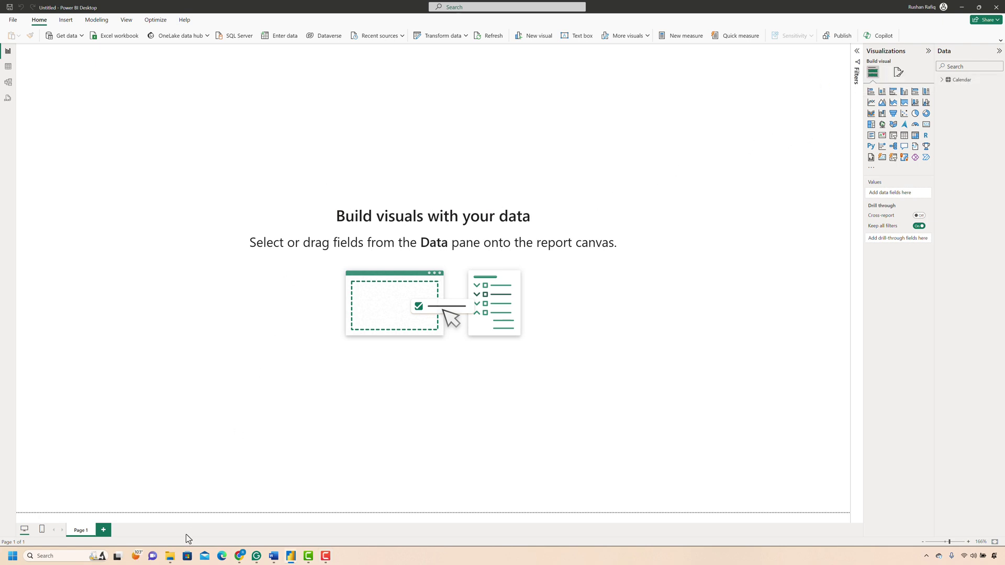
Step: Switch to File Explorer and check the monthly workbooks in the Montly Data folder
mouse_move(170, 556)
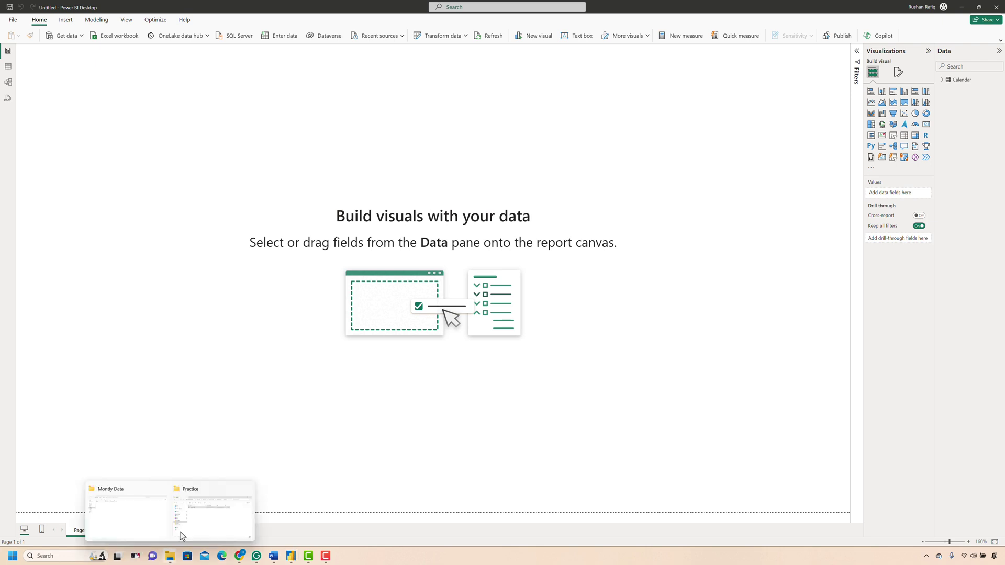
click(181, 532)
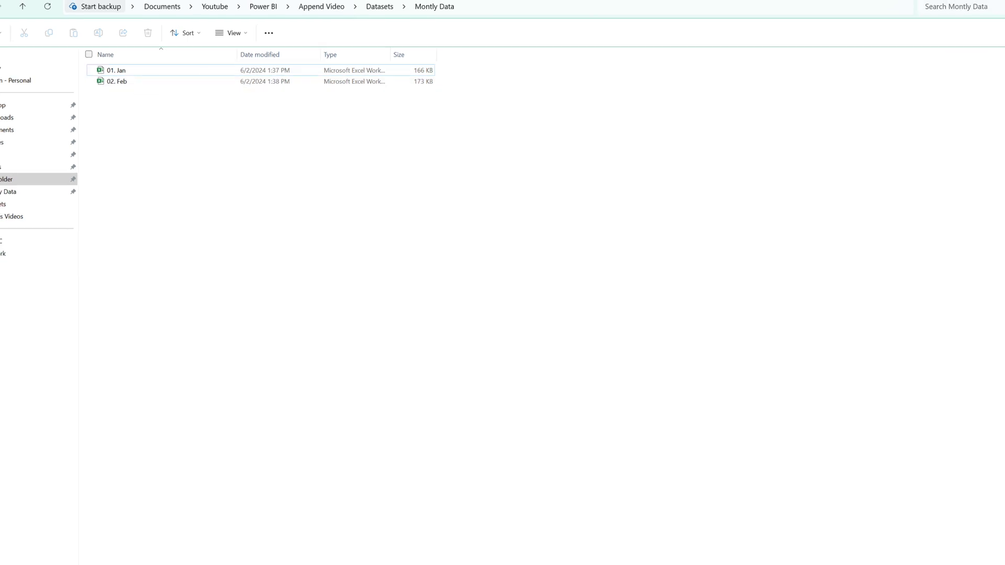
click(285, 214)
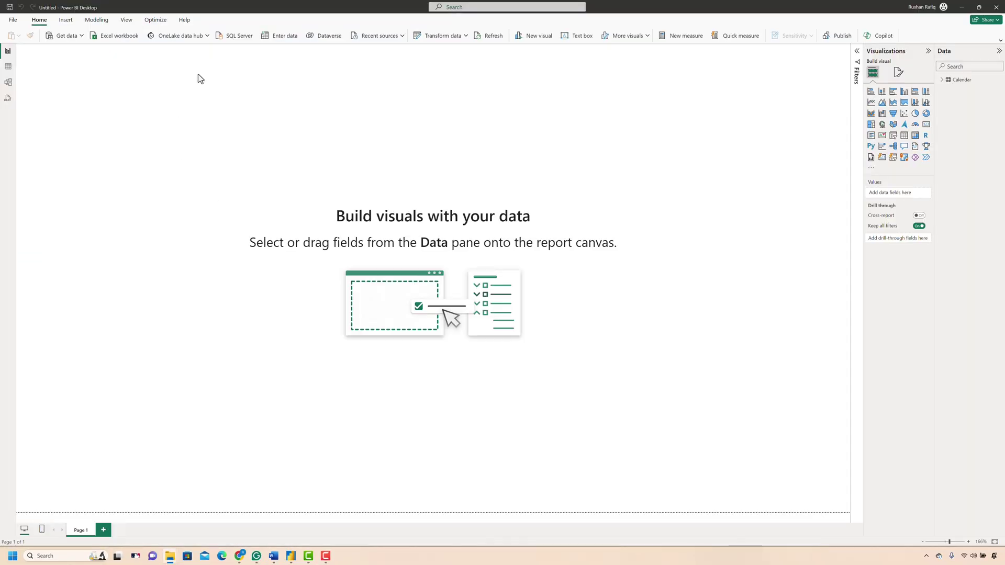
Step: In Power BI Desktop, connect to the Montly Data folder as a Folder data source
click(81, 36)
click(64, 208)
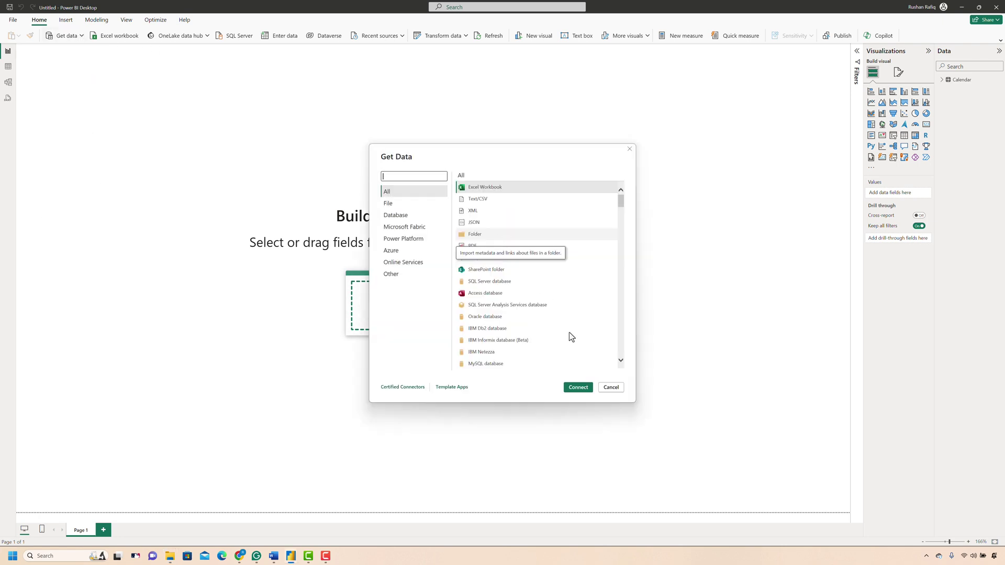
key(Return)
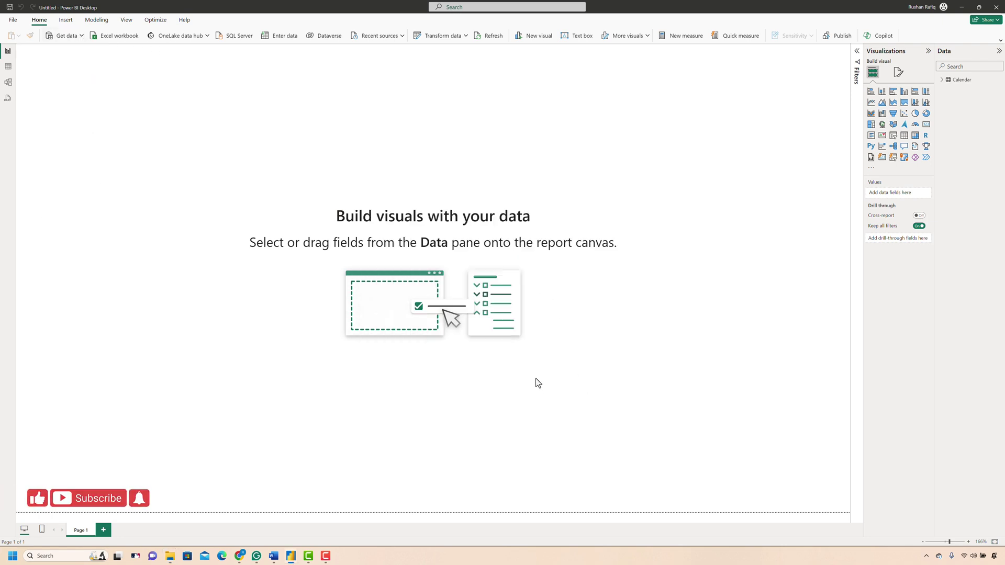
click(570, 268)
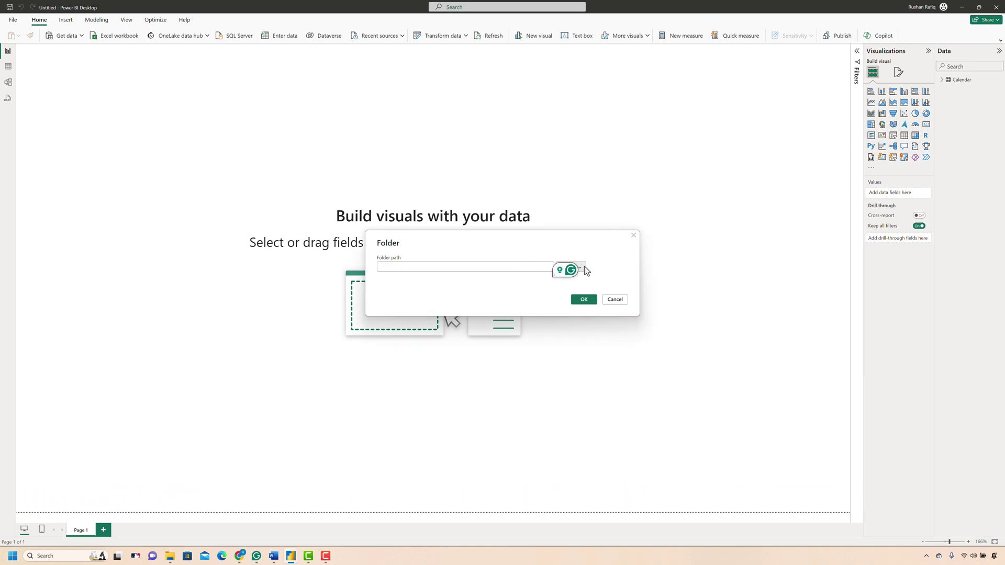
click(576, 391)
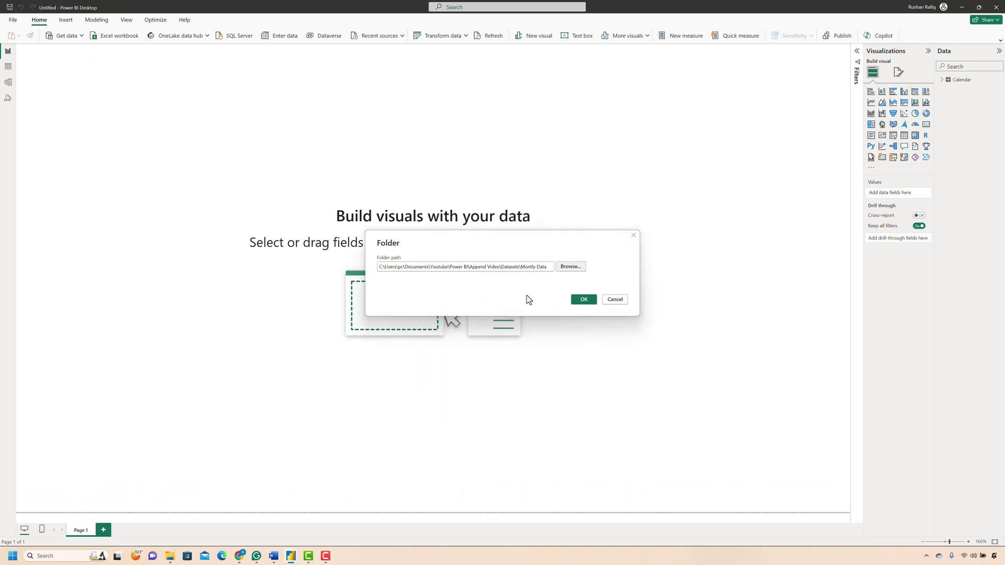
key(Return)
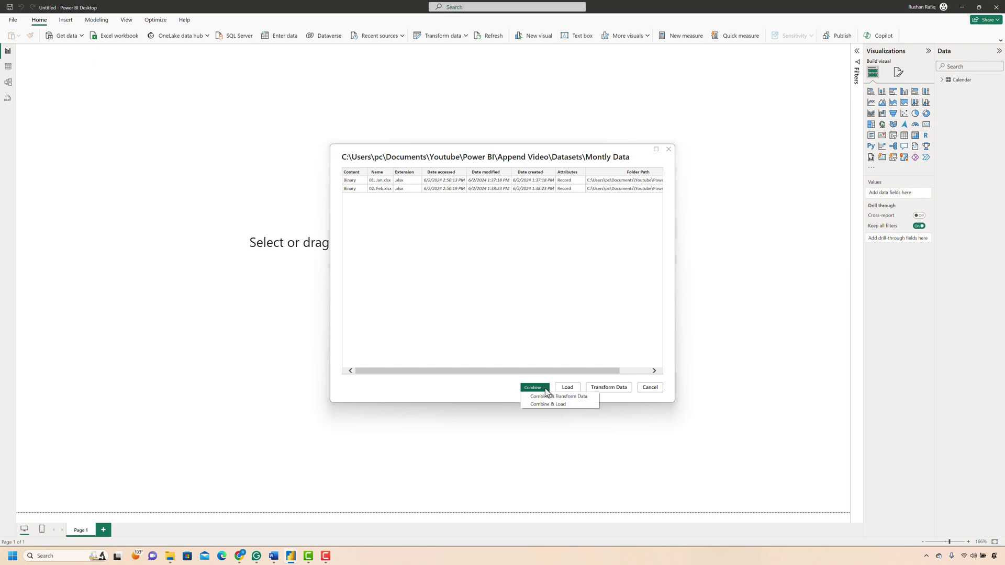
Step: Combine and transform the folder's files, extracting Sheet1 with the first file as the sample
click(547, 391)
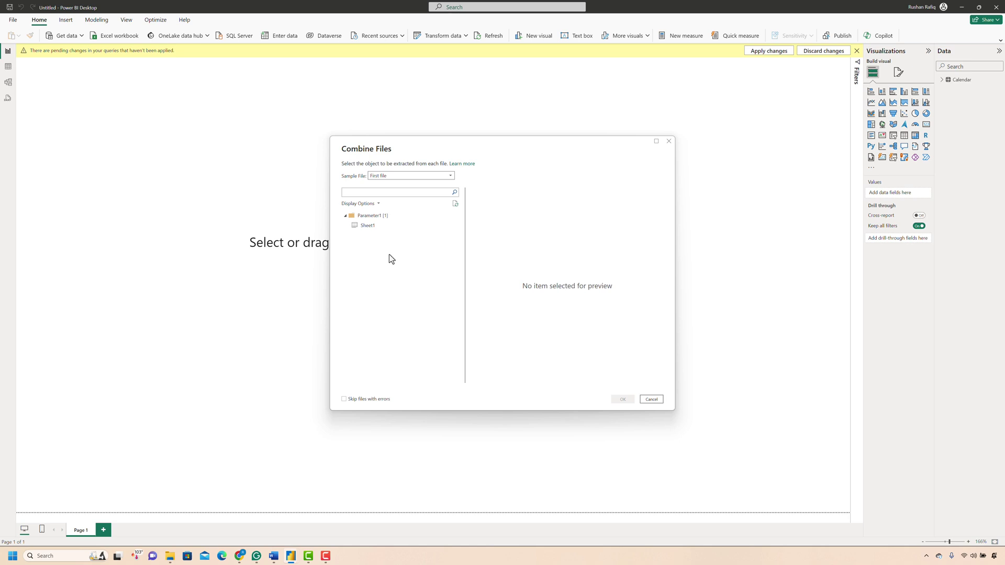
click(368, 226)
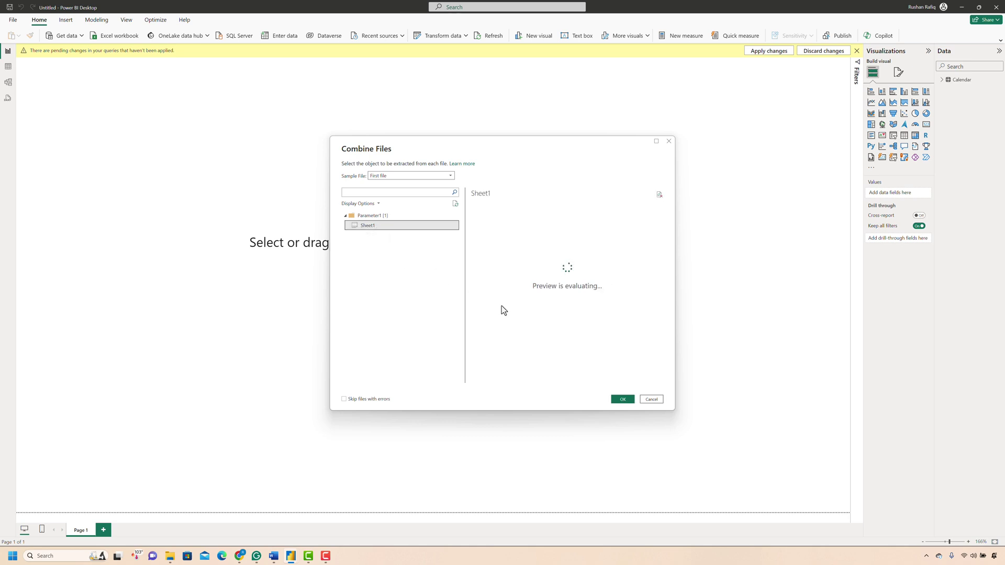
click(623, 400)
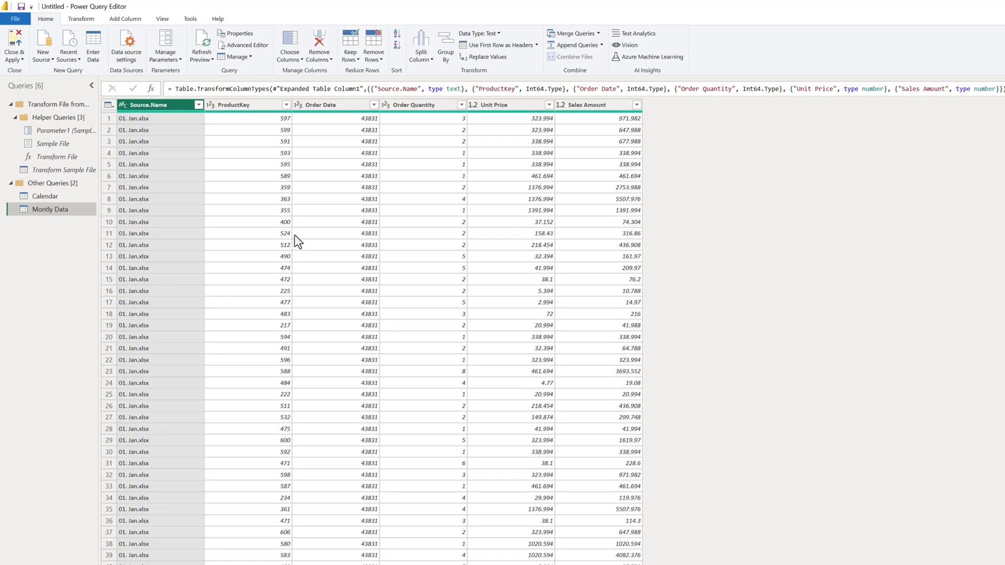
Step: Load the complete list of file names in the Source.Name column's filter to check which files are included
click(198, 104)
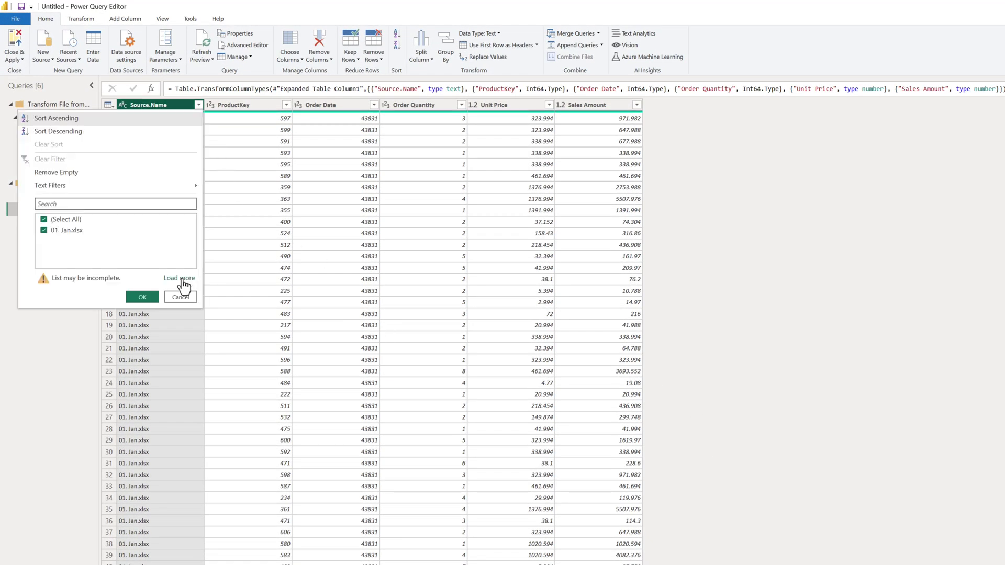
click(183, 279)
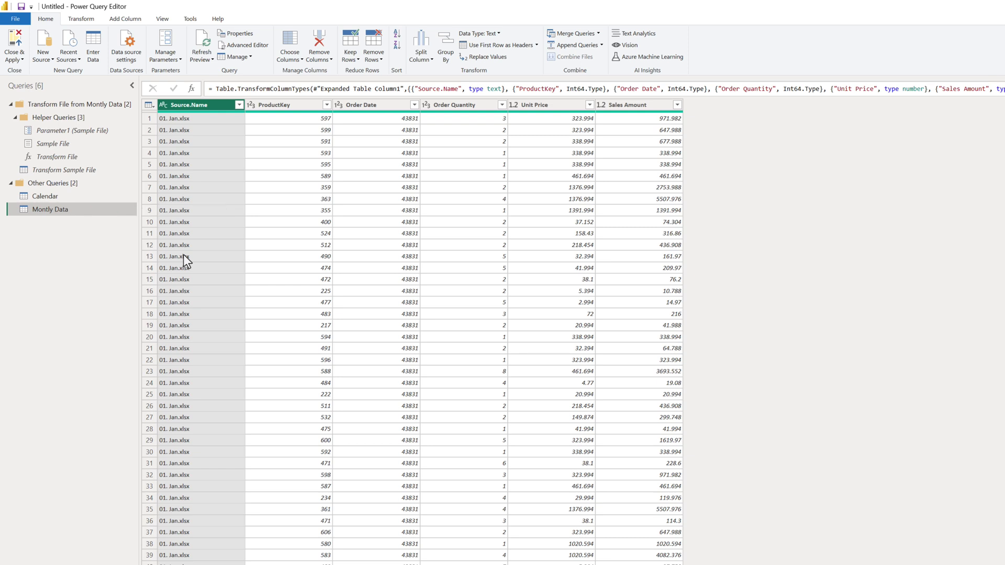
Step: Set the ProductKey column type to Text and Order Date to Date, replacing the current conversion, and apply the query changes to the report
click(253, 105)
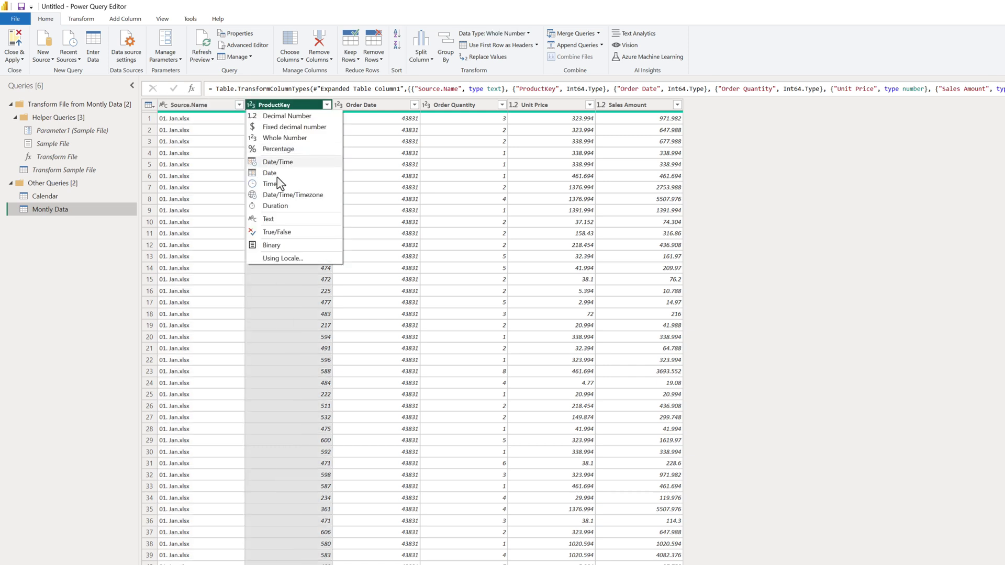
click(281, 219)
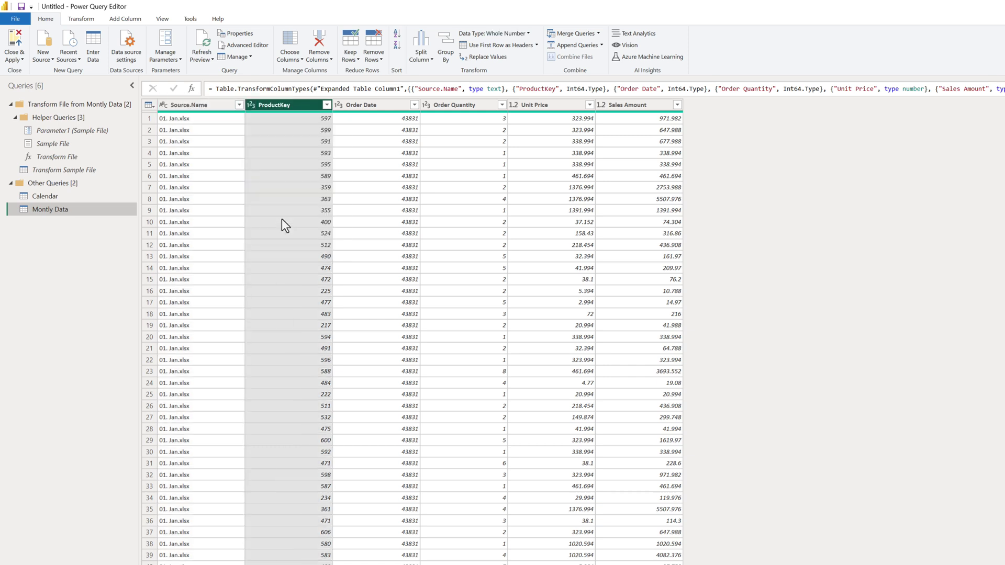
click(338, 106)
click(373, 175)
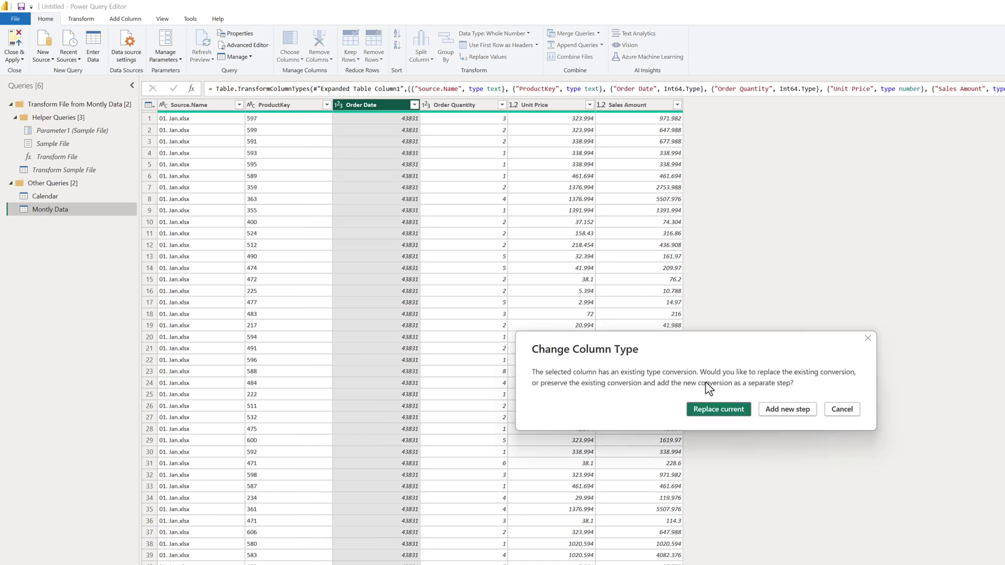
click(716, 409)
click(22, 62)
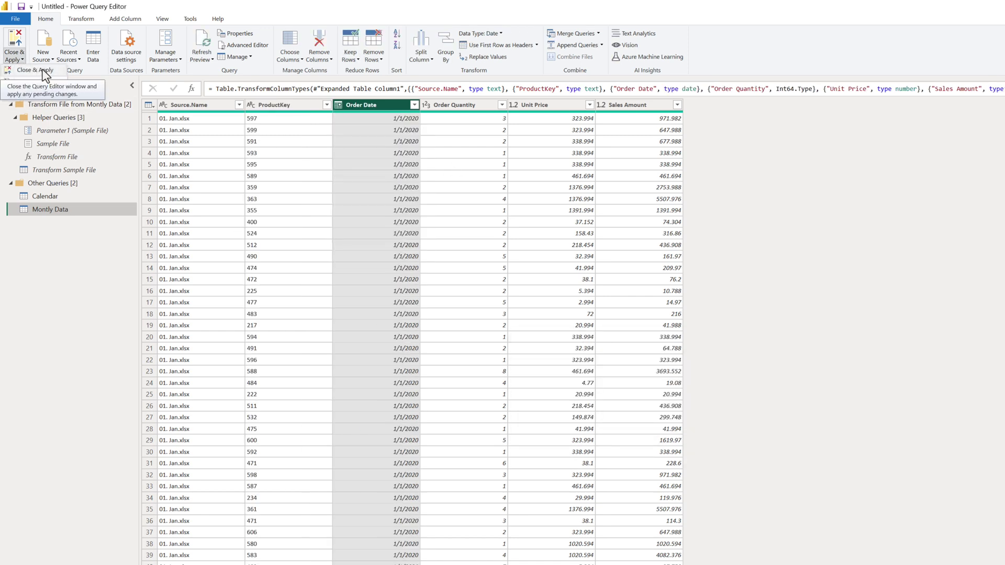
click(44, 72)
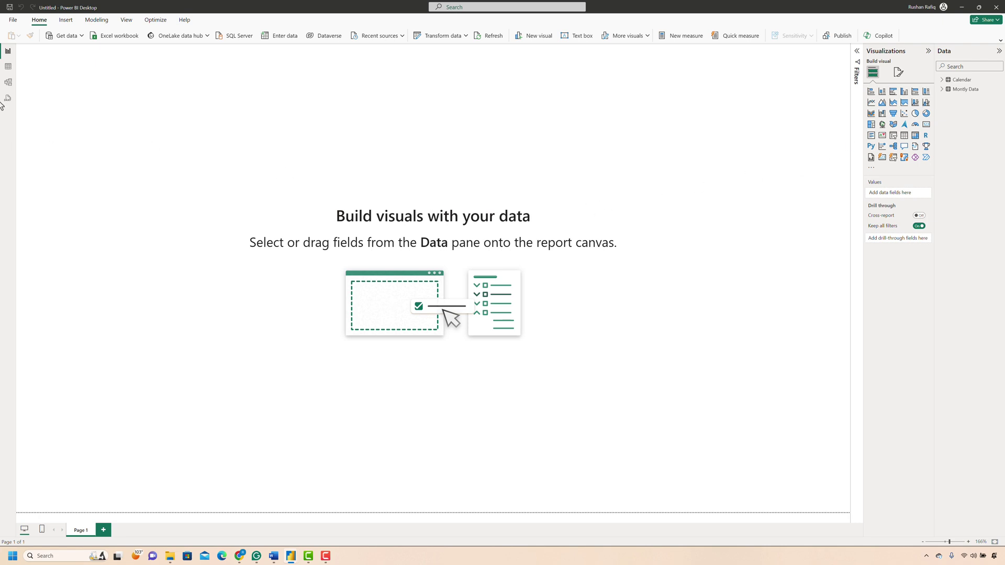
Step: Place the Montly Data table below Calendar in the model and relate Calendar Date to Order Date, one to many with single cross-filter direction
click(8, 81)
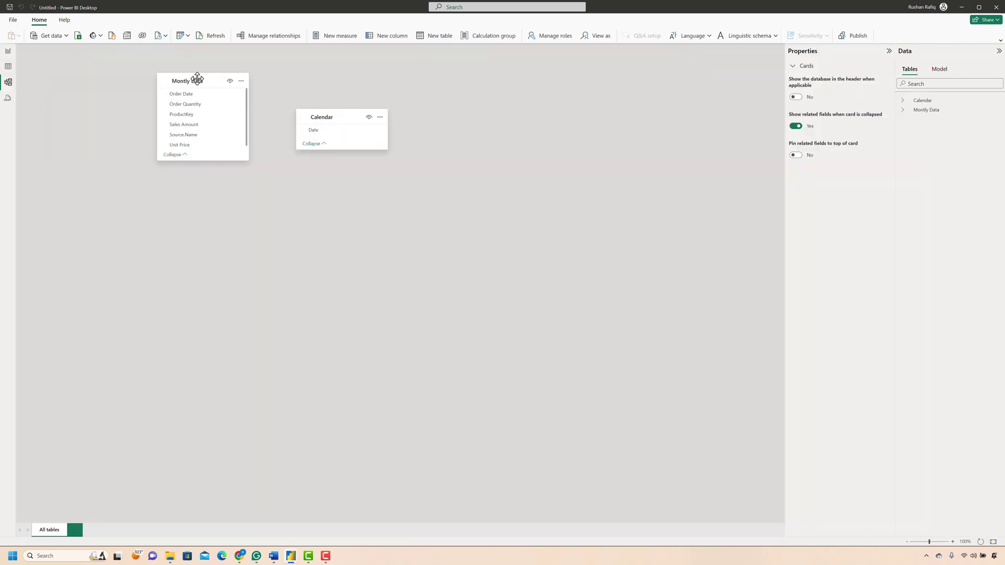
drag(243, 175, 342, 226)
drag(321, 132, 329, 236)
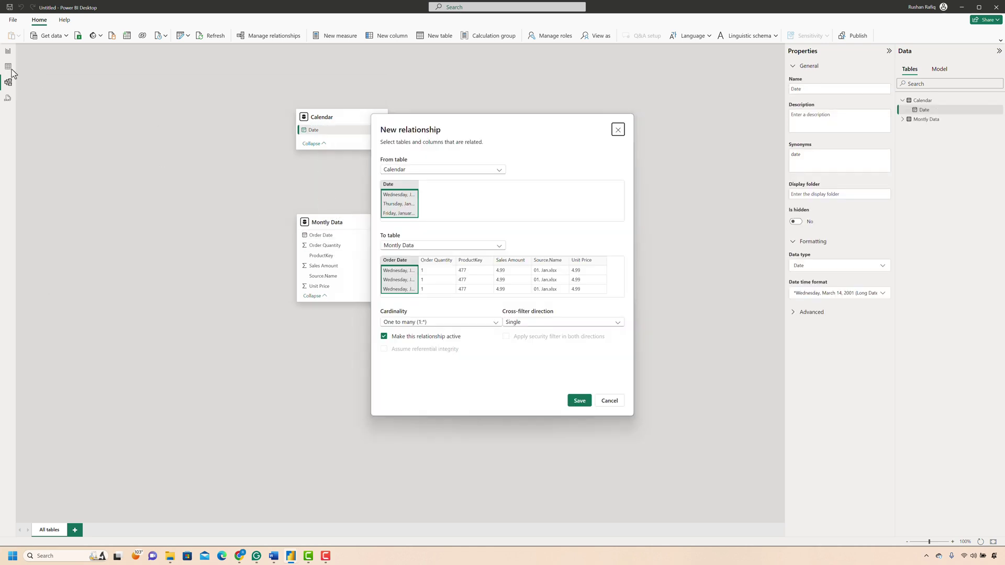
click(578, 400)
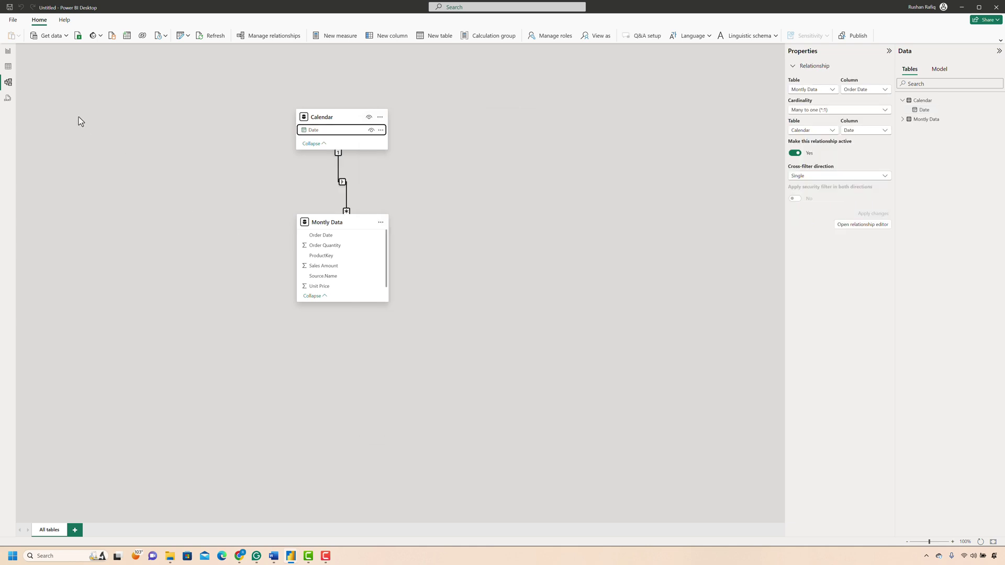
Step: Build a matrix visual on the report page with the Calendar Month in rows and Sales Amount in values
click(8, 53)
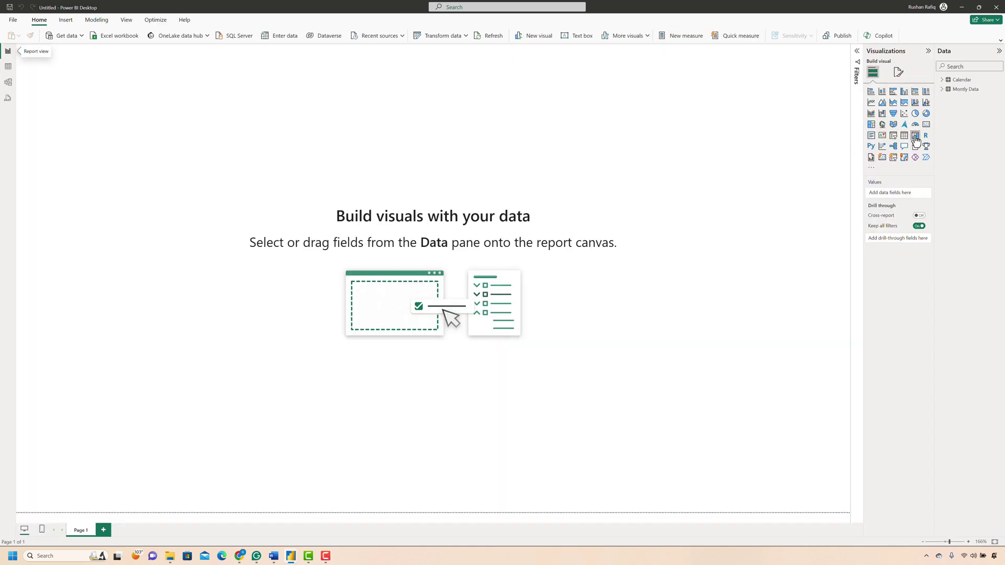
drag(161, 161, 543, 385)
click(942, 80)
click(948, 89)
drag(983, 108, 952, 152)
click(942, 146)
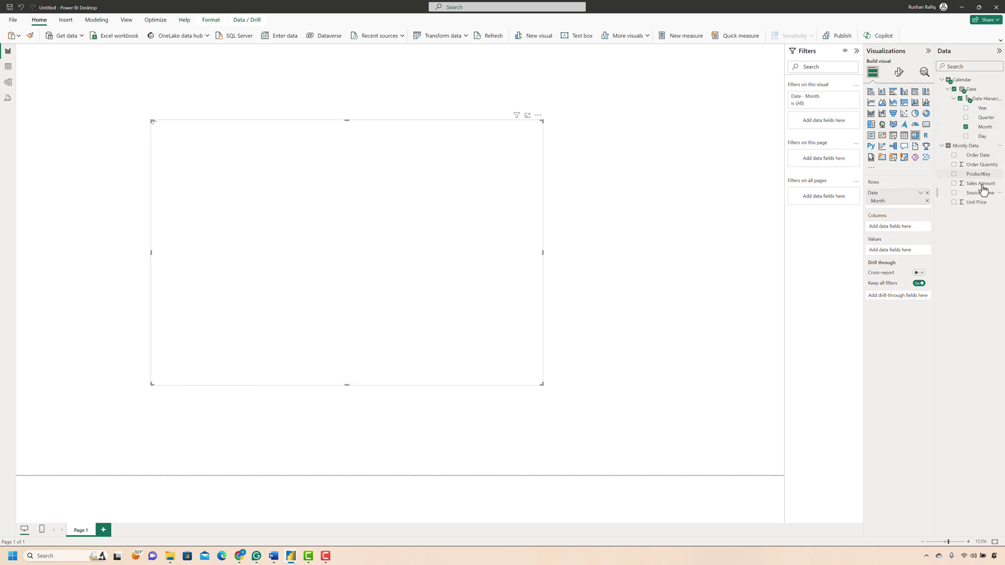
drag(979, 184, 897, 251)
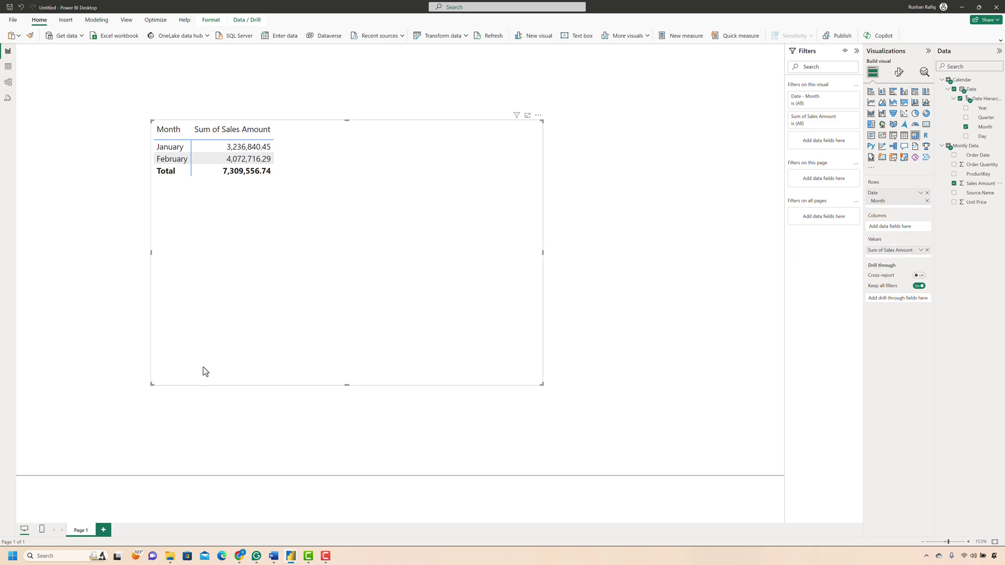
Step: Switch to File Explorer and add the 03. Mar workbook to the Montly Data folder
mouse_move(171, 557)
click(134, 525)
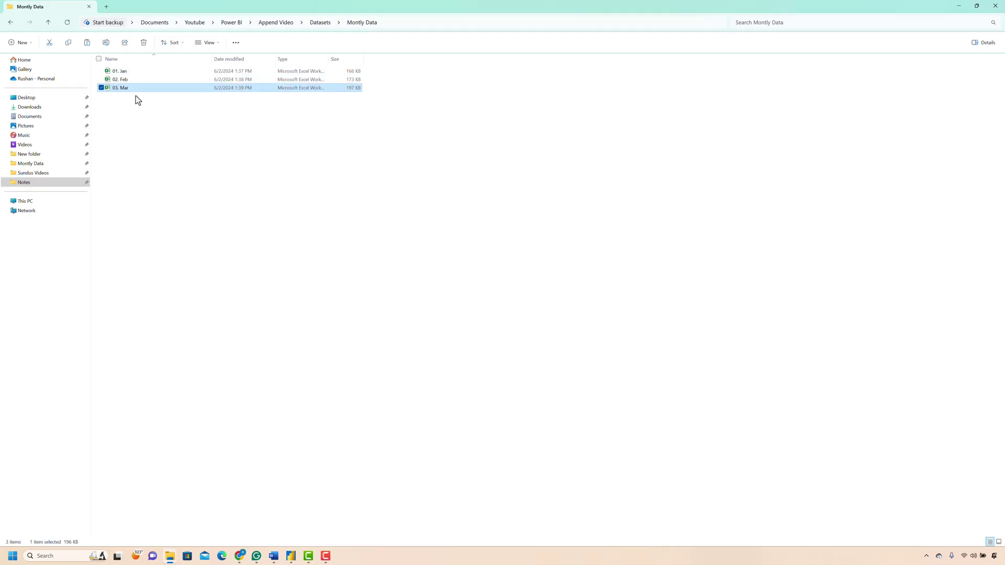
Step: Switch back to Power BI Desktop and refresh the data of the Montly Data table
mouse_move(288, 562)
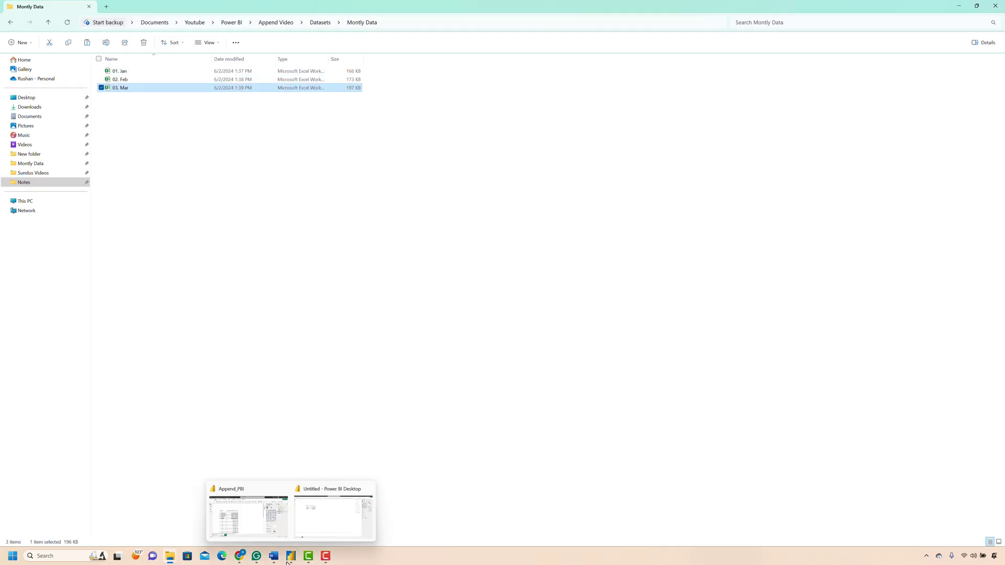
click(311, 525)
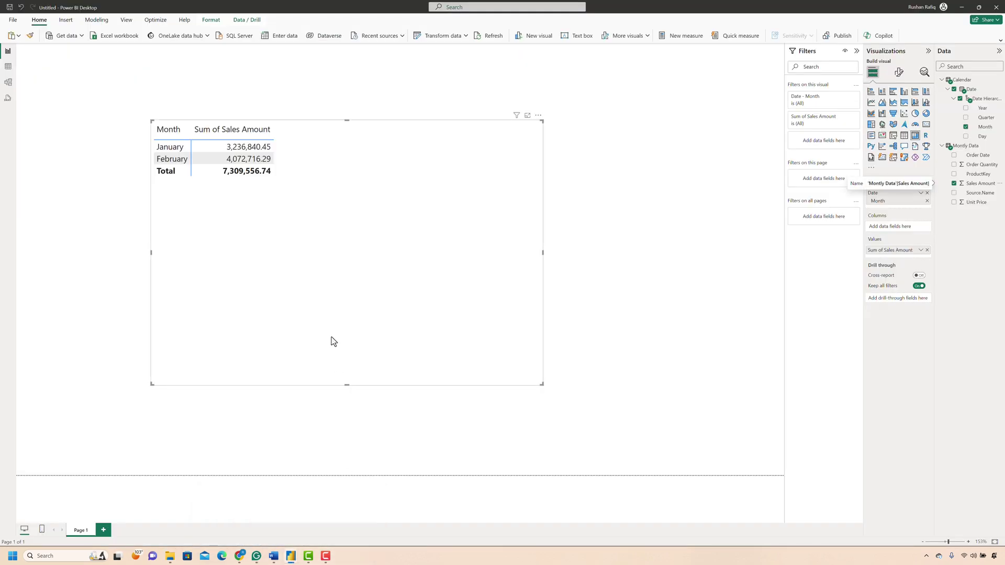
click(943, 80)
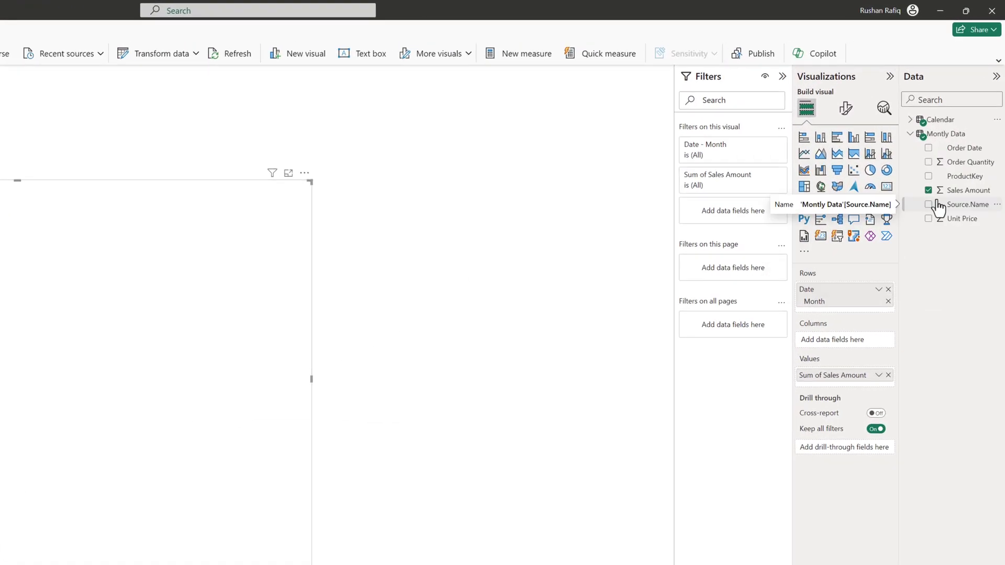
right_click(949, 137)
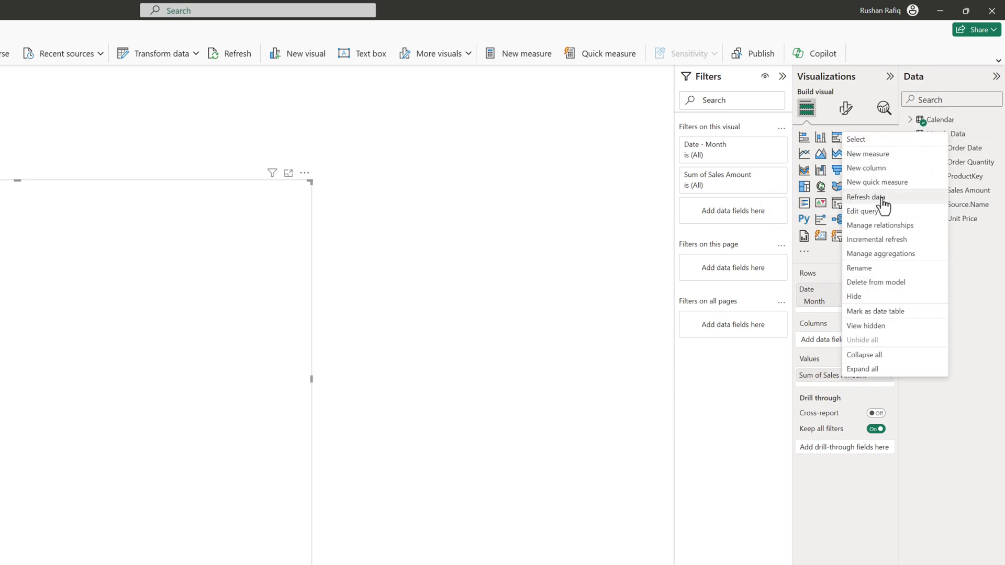
click(869, 196)
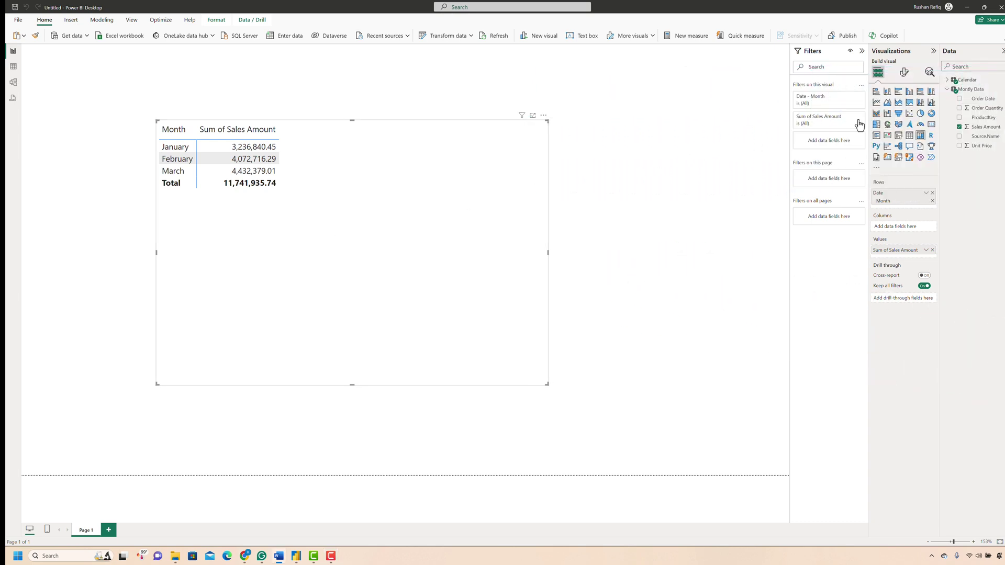
Step: Add the Calendar Day beneath Month in the matrix rows, and expand and collapse March to inspect its daily sales
click(948, 80)
click(953, 89)
drag(995, 143, 917, 206)
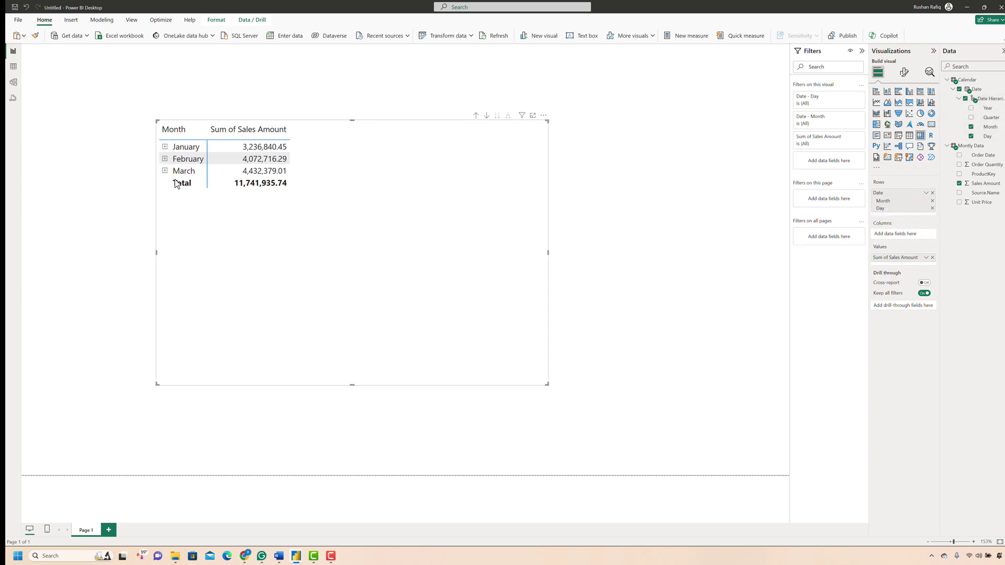
click(165, 170)
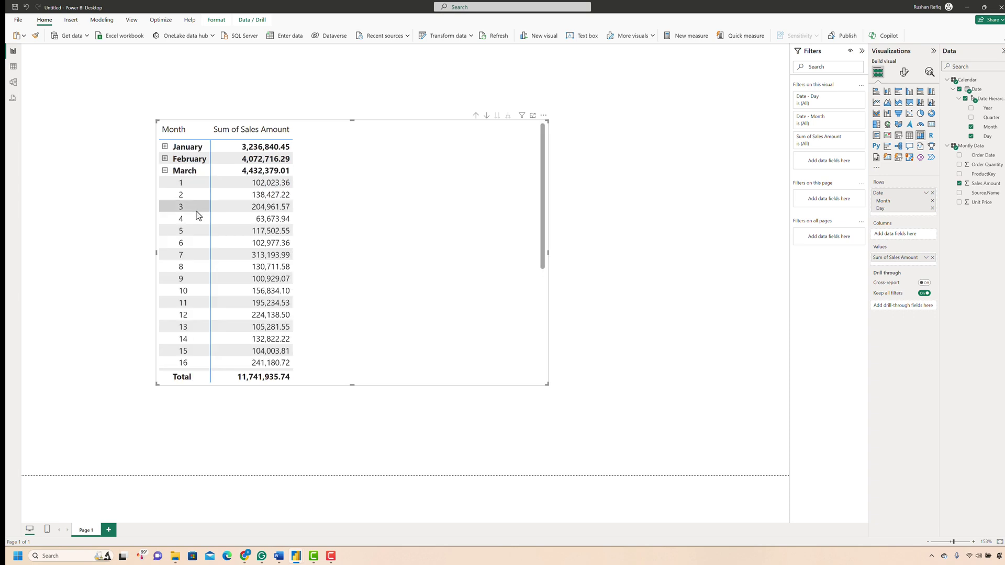
click(165, 172)
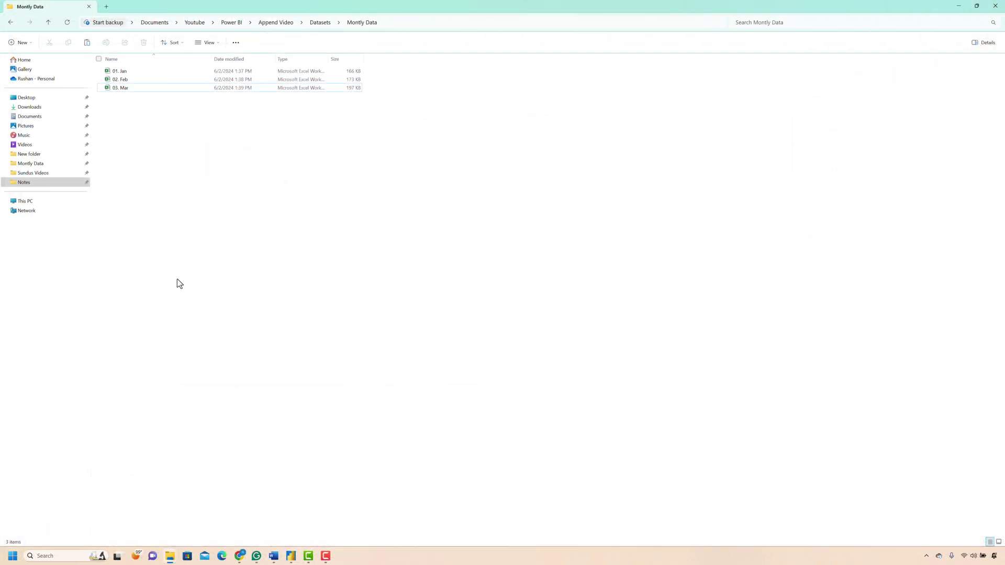
Step: Paste the 04. April until 5th day workbook into the Montly Data folder and return to Power BI Desktop
key(ctrl+v)
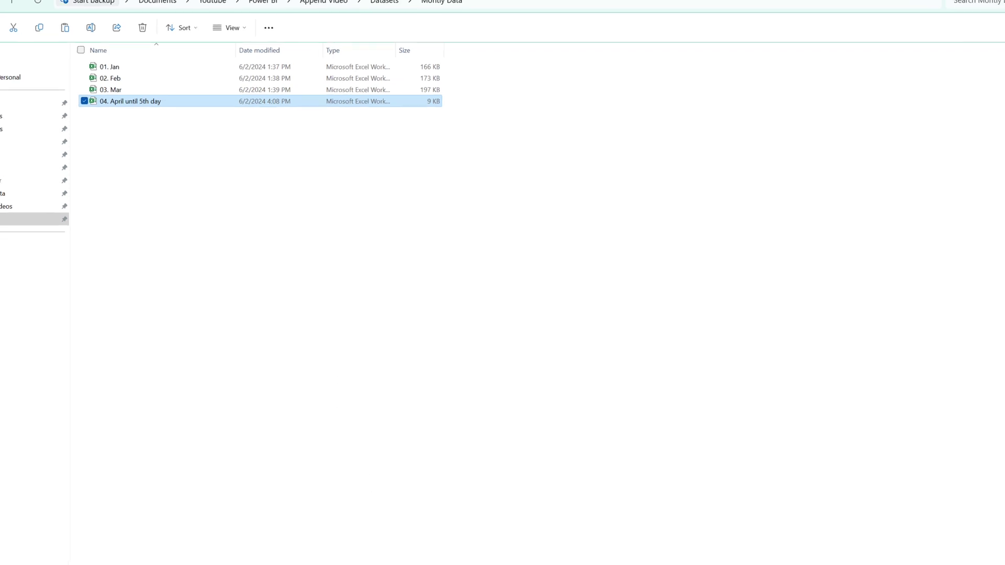
click(310, 523)
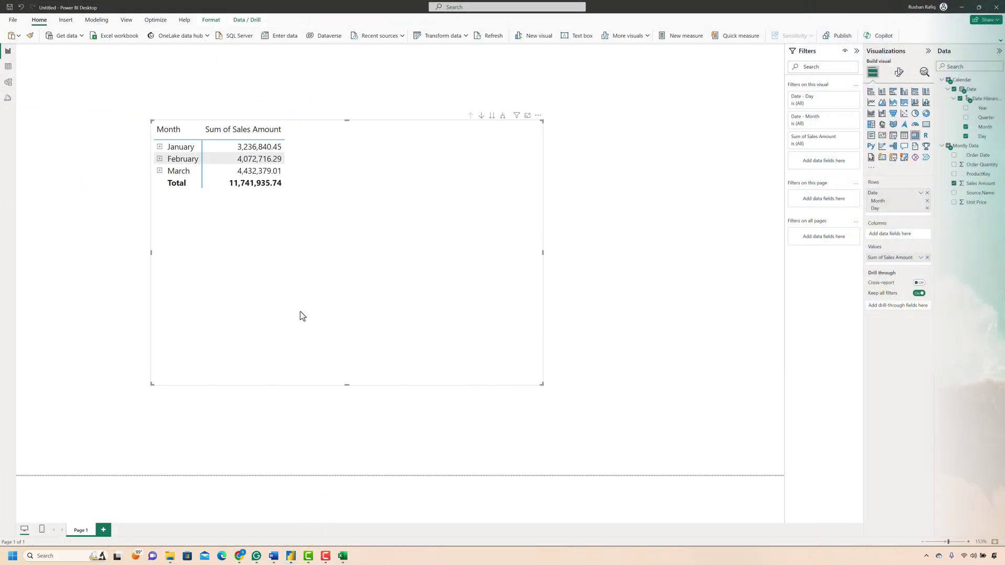
Step: Refresh the data of the Montly Data table and expand April in the matrix to inspect its daily sales
right_click(961, 146)
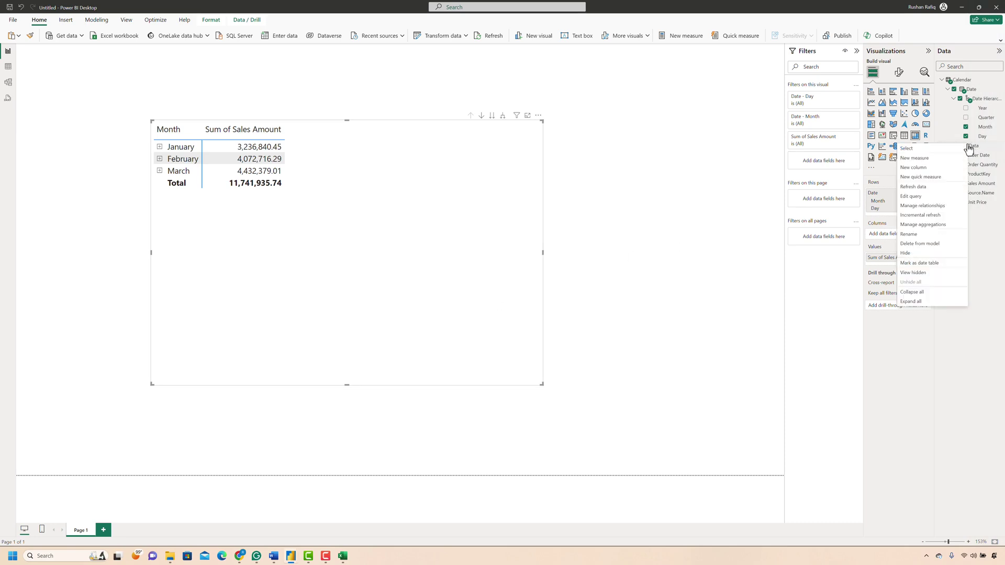
click(913, 186)
click(160, 183)
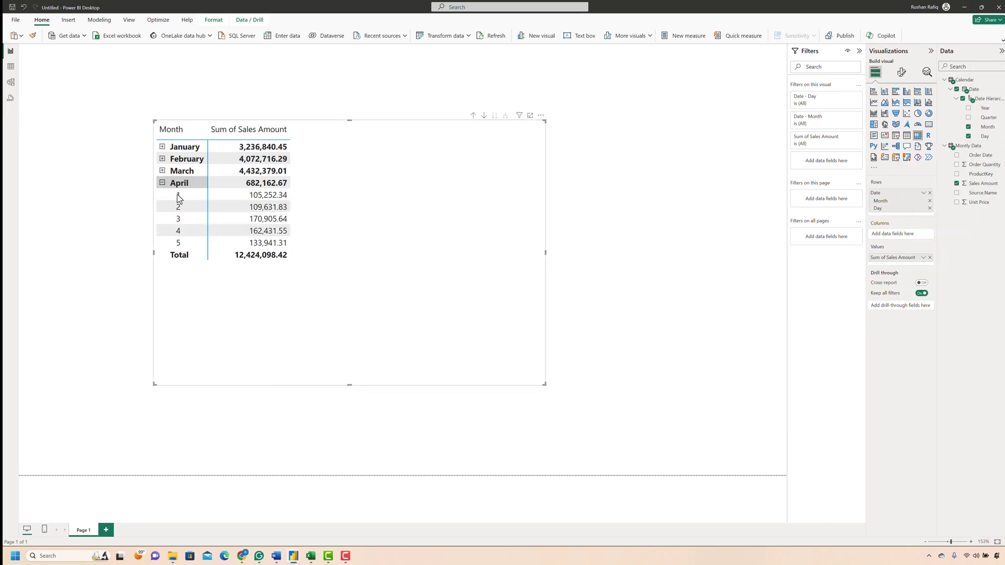
click(181, 231)
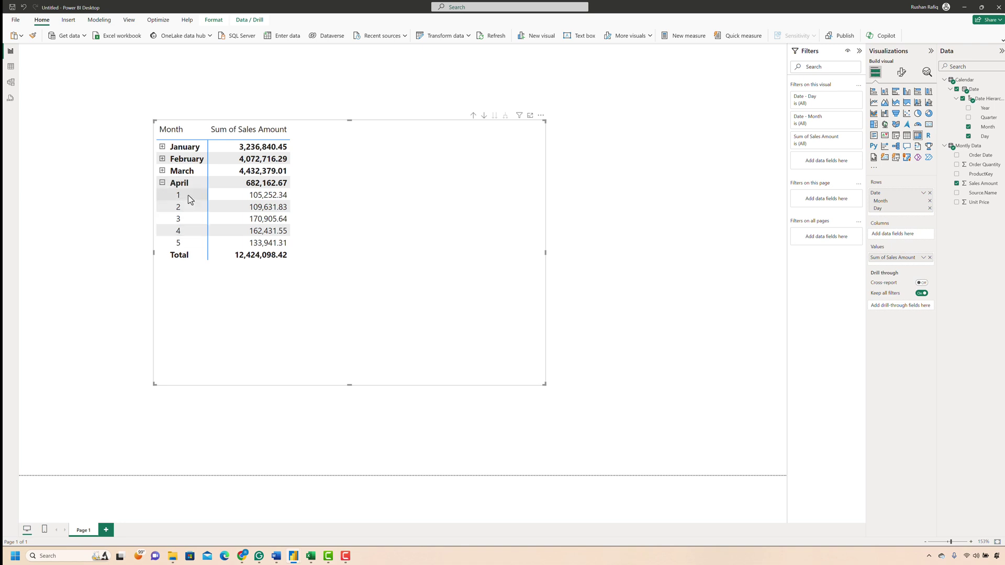
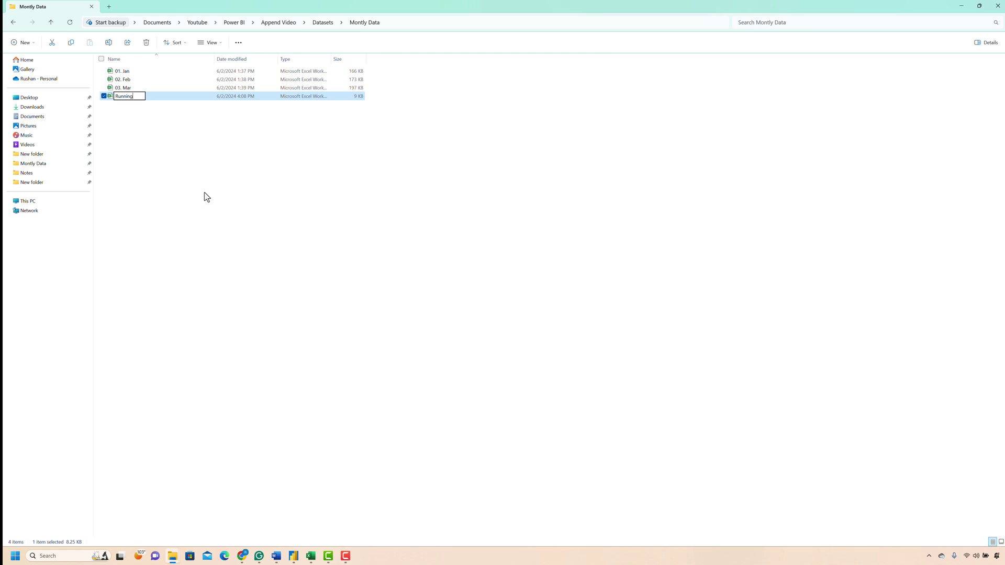
Step: Rename the April workbook in the Montly Data folder as Running_data and return to Power BI Desktop
text(data)
key(Return)
key(alt+Tab)
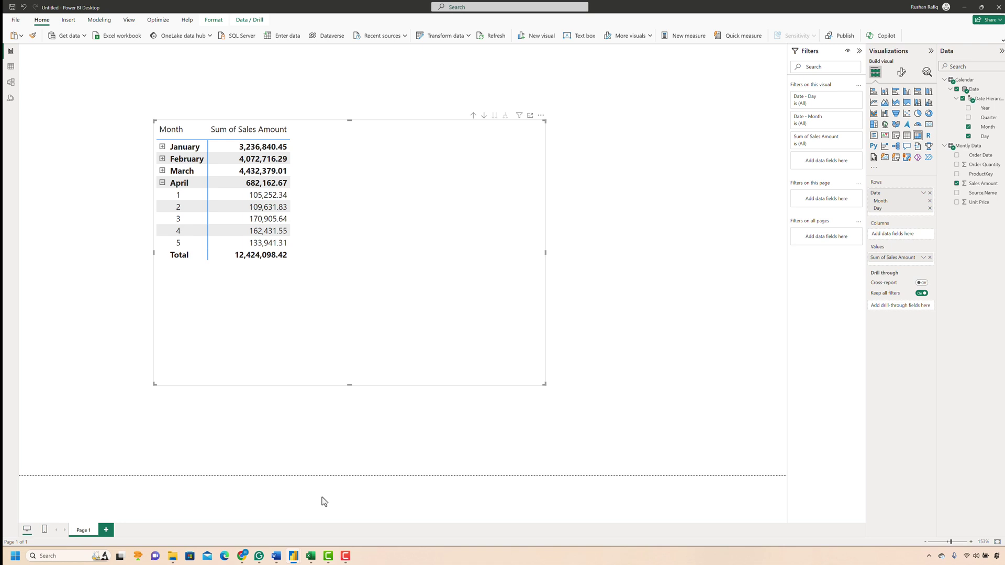
Step: In Power Query, filter Running_data.xlsx out of the file list at the Montly Data query's Source step and apply the changes
click(469, 37)
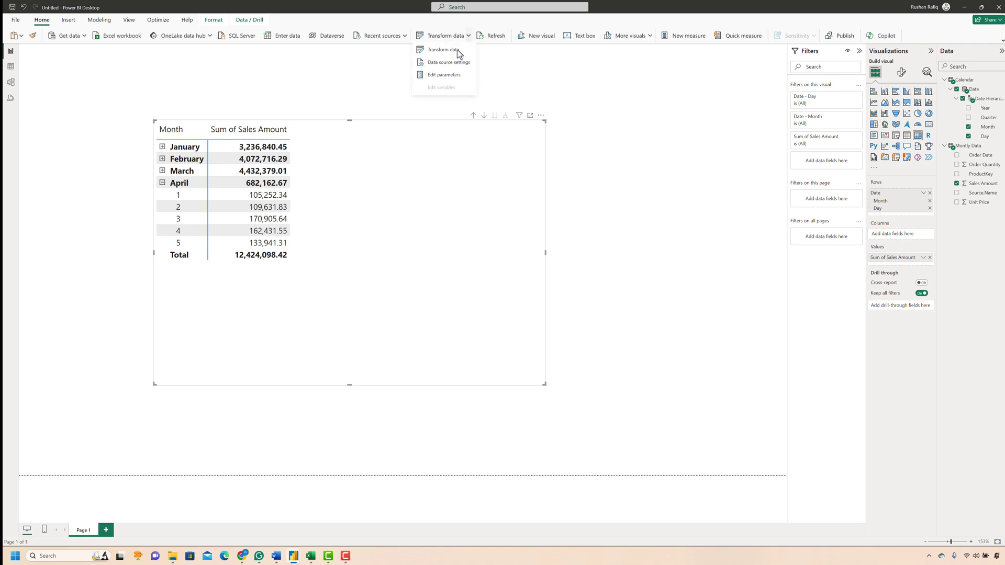
click(457, 49)
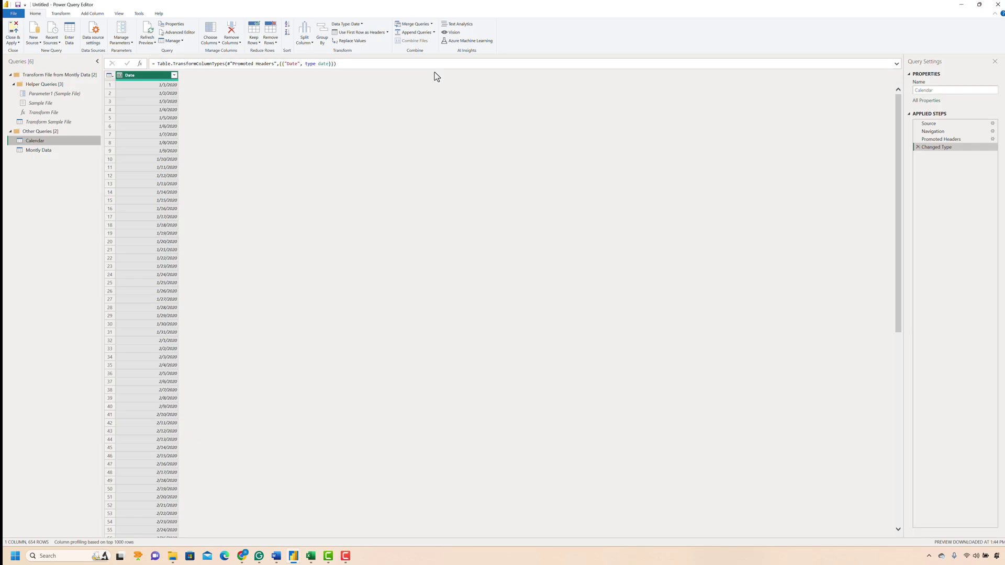
click(39, 151)
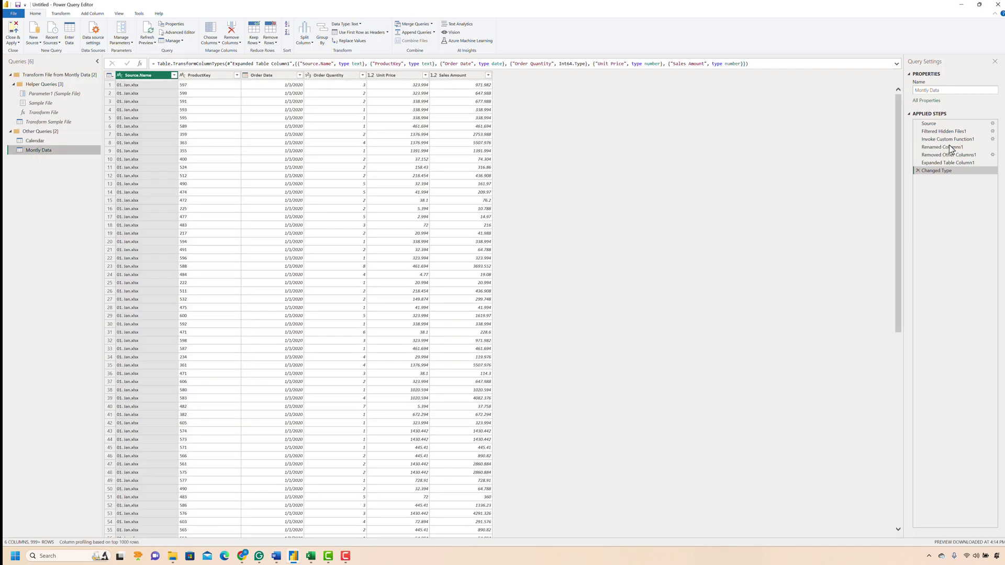
click(930, 126)
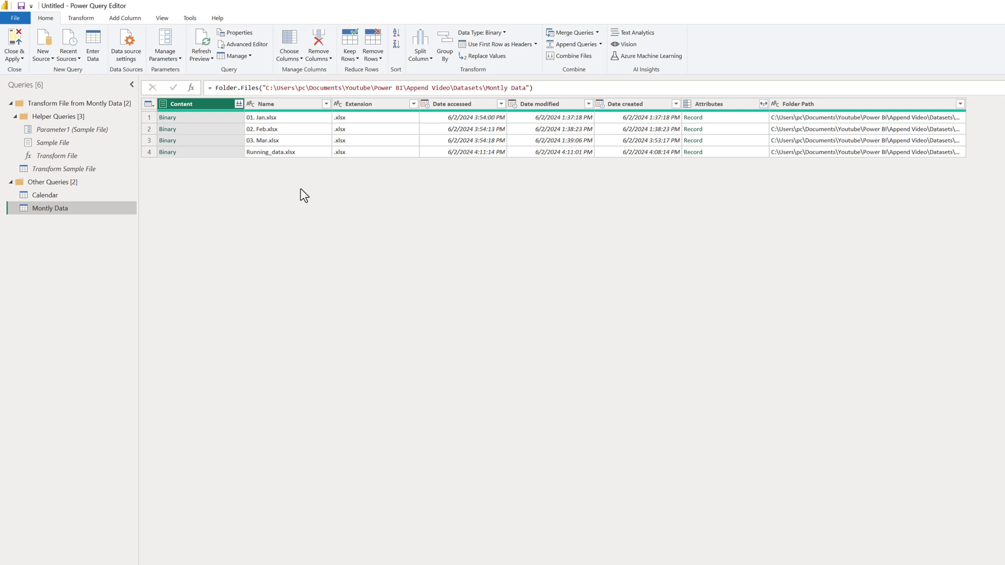
click(325, 108)
click(326, 104)
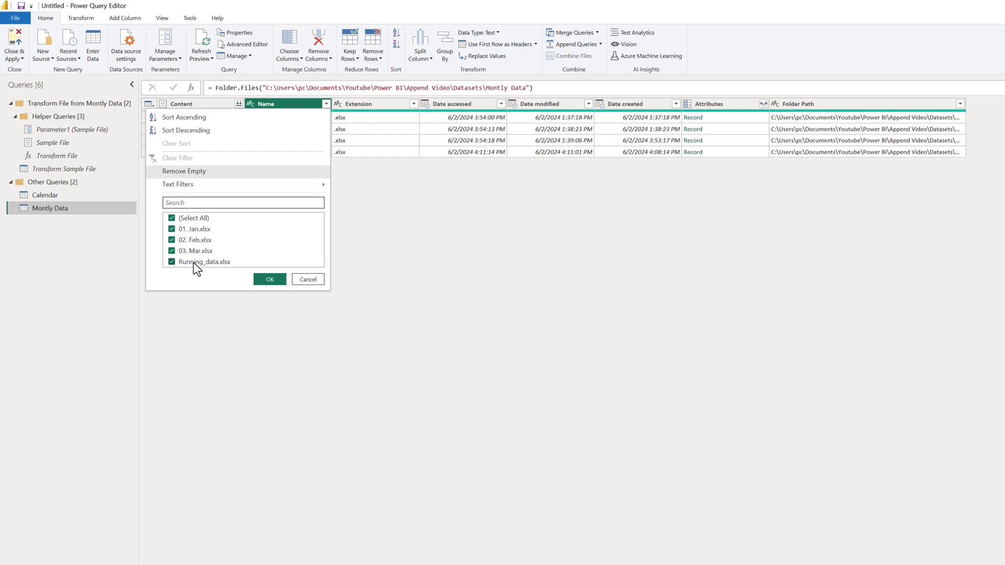
click(193, 263)
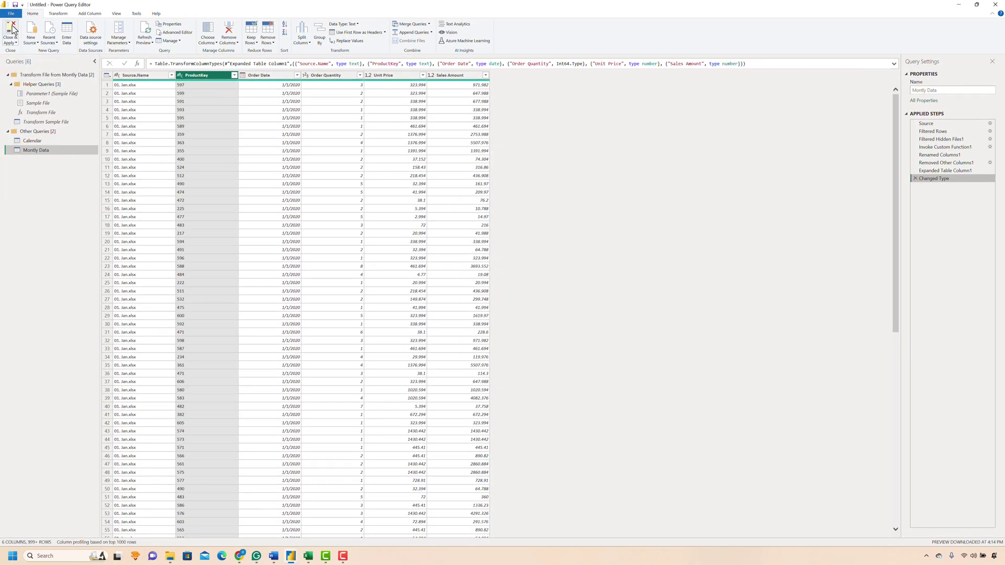
click(12, 29)
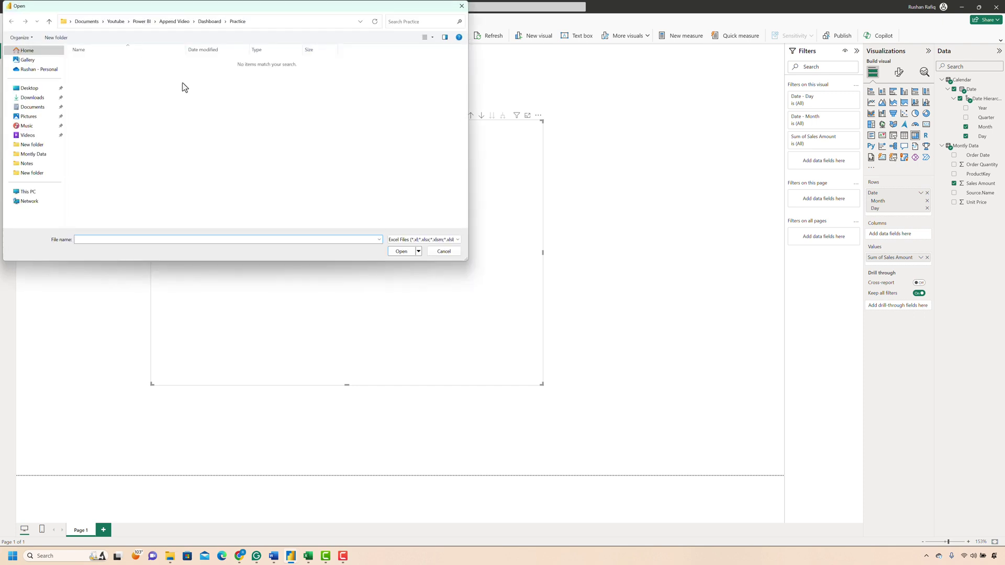
Step: Import Sheet1 of the Running_data workbook from the Montly Data folder as a separate query in Power Query
click(33, 154)
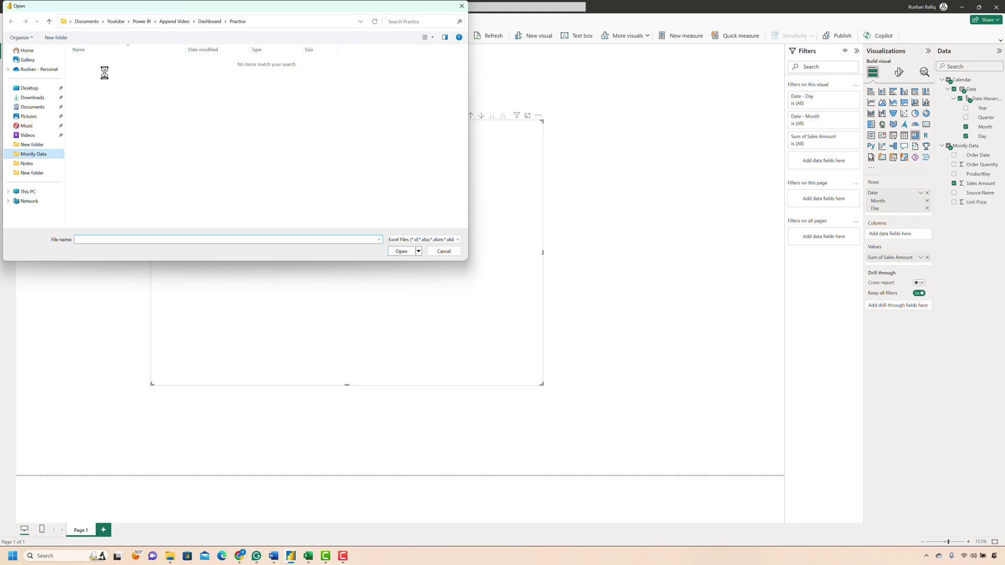
click(96, 87)
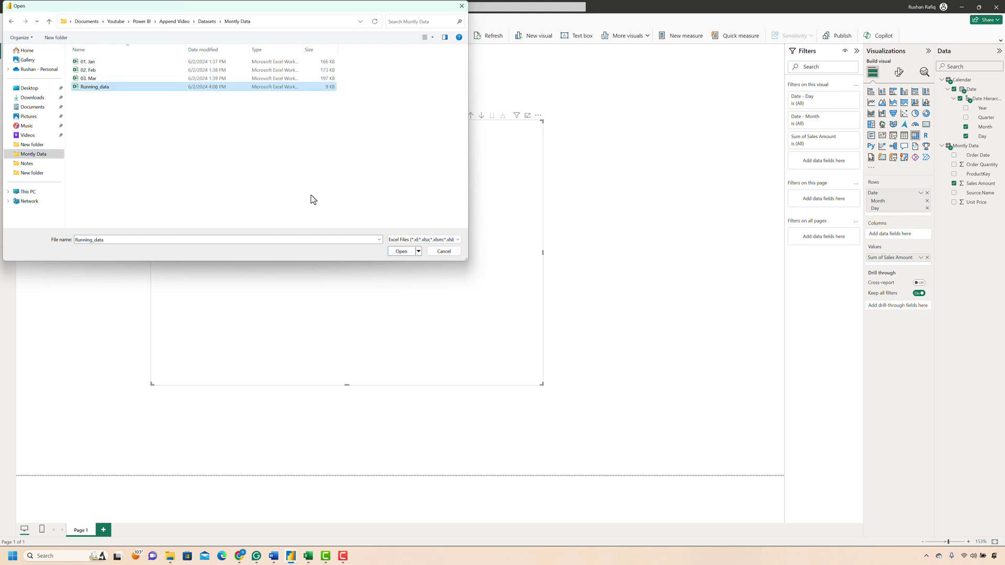
click(401, 251)
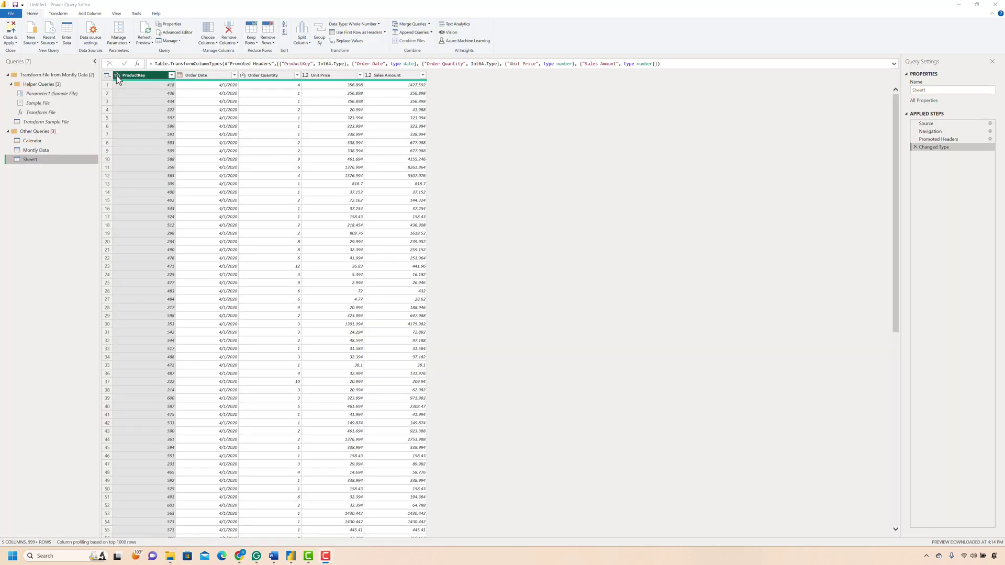
Step: Set the ProductKey column of Sheet1 to the Text type, and rename the query as Latest data before loading it
click(117, 76)
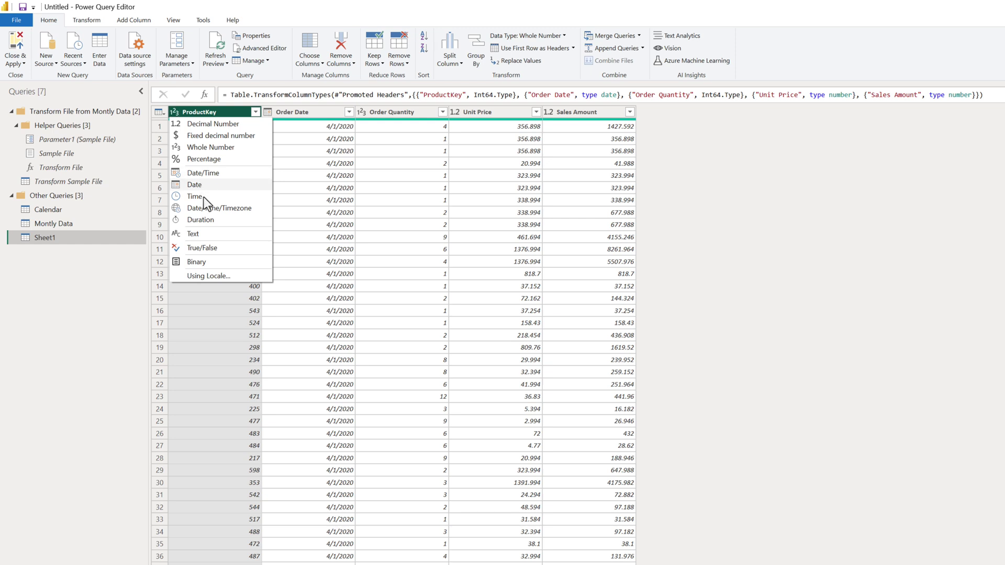
key(Escape)
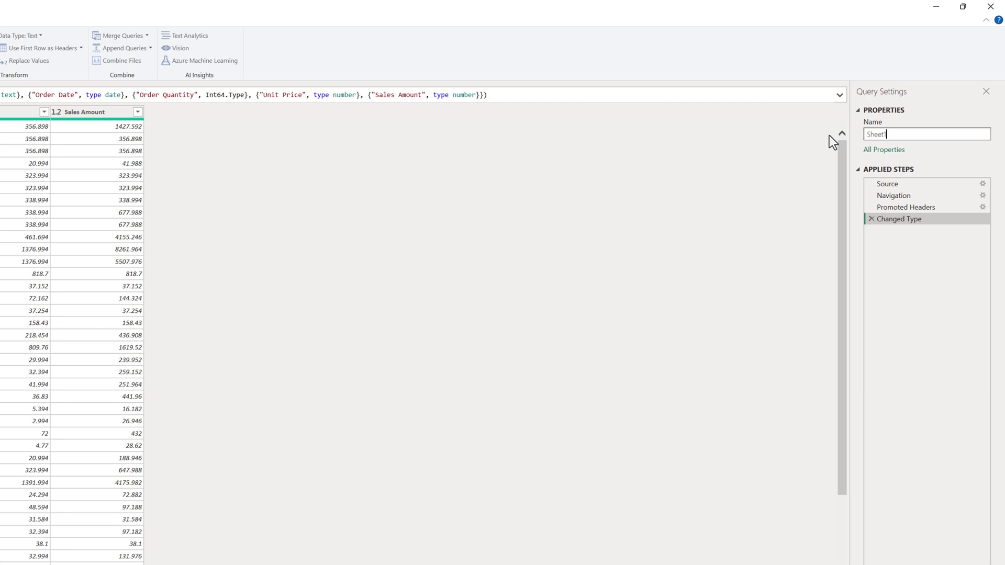
key(ctrl+a)
text(Latest data)
key(Return)
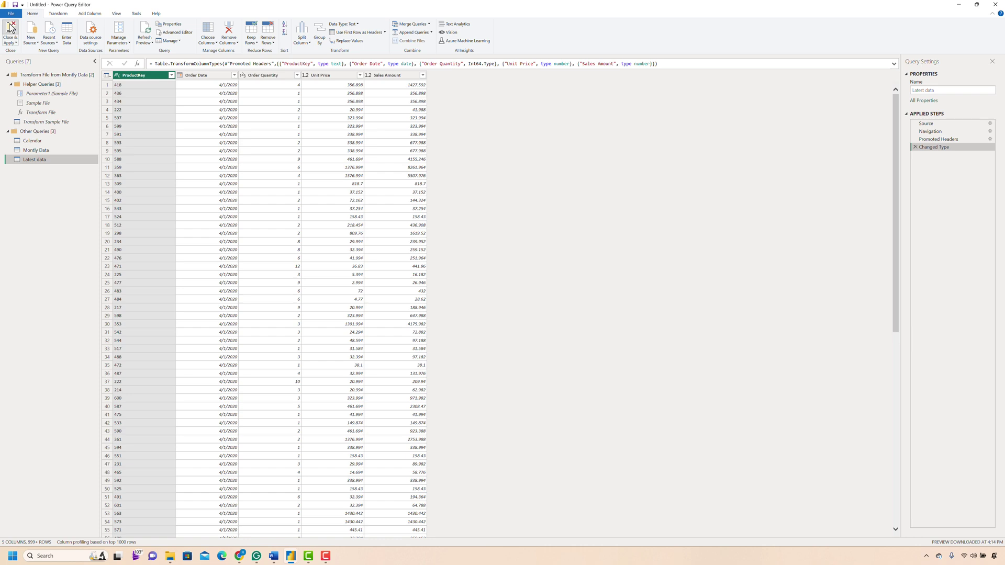
click(11, 29)
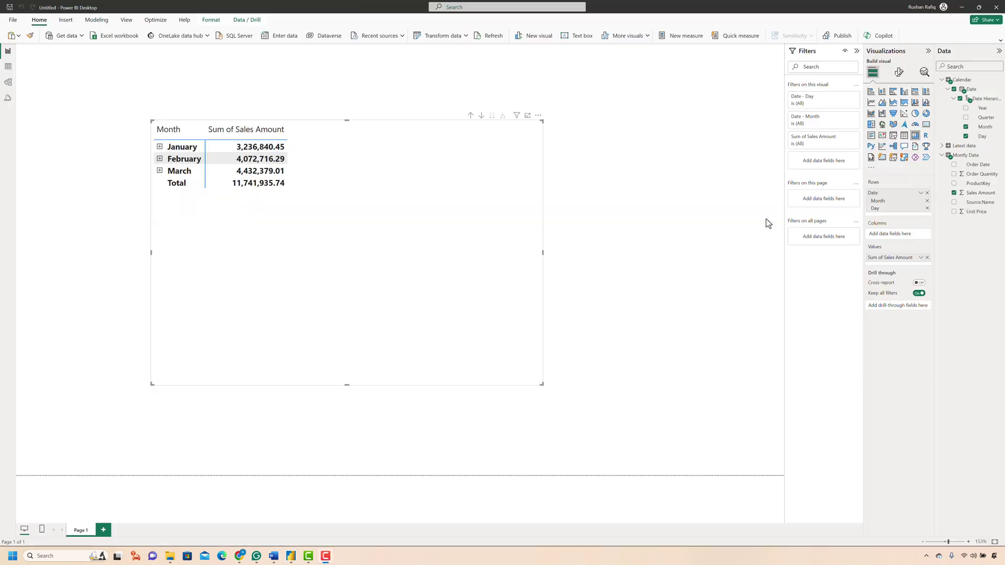
Step: Examine the fields and rows of the Latest data and Montly Data tables in Table view
click(943, 146)
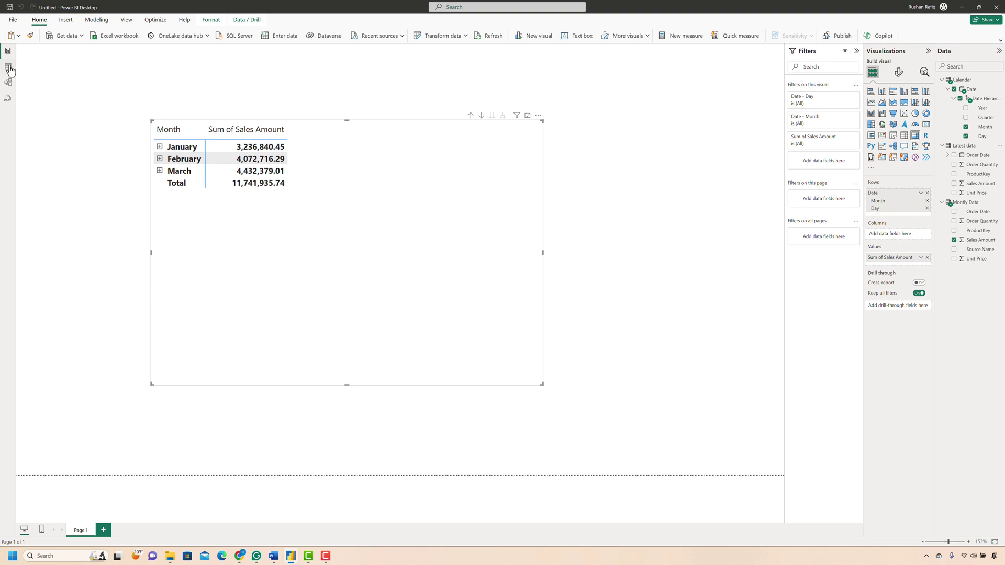
click(9, 68)
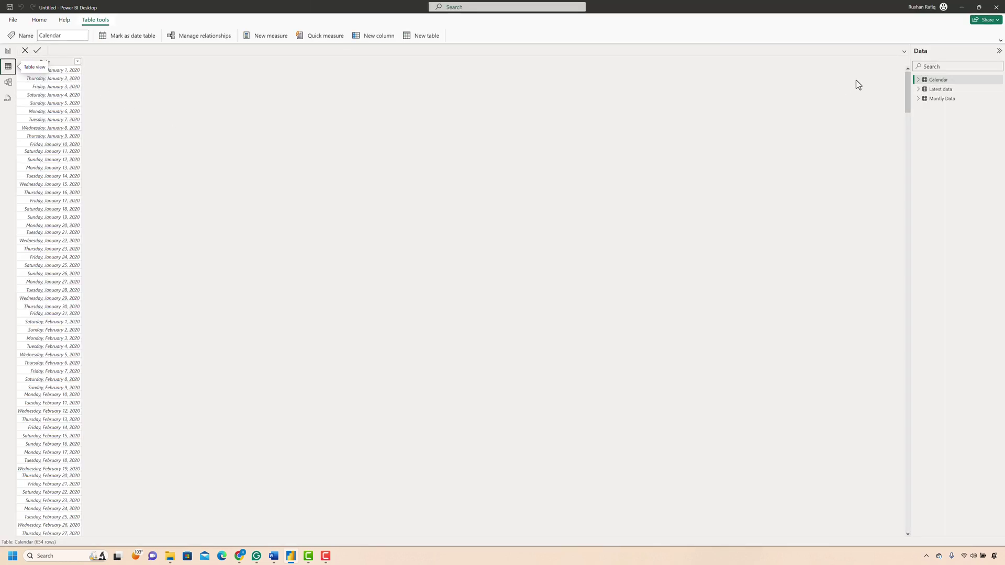
click(945, 90)
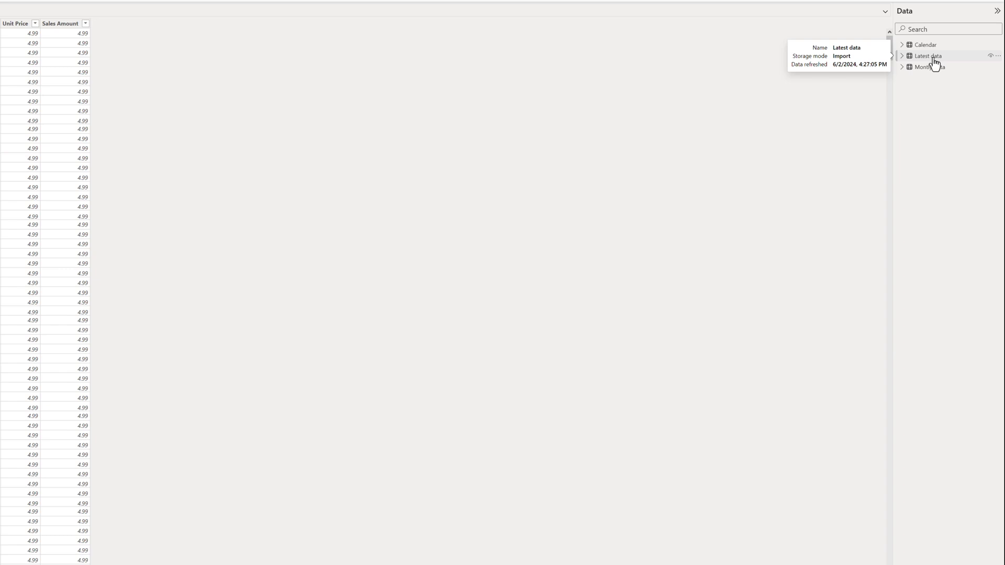
click(930, 68)
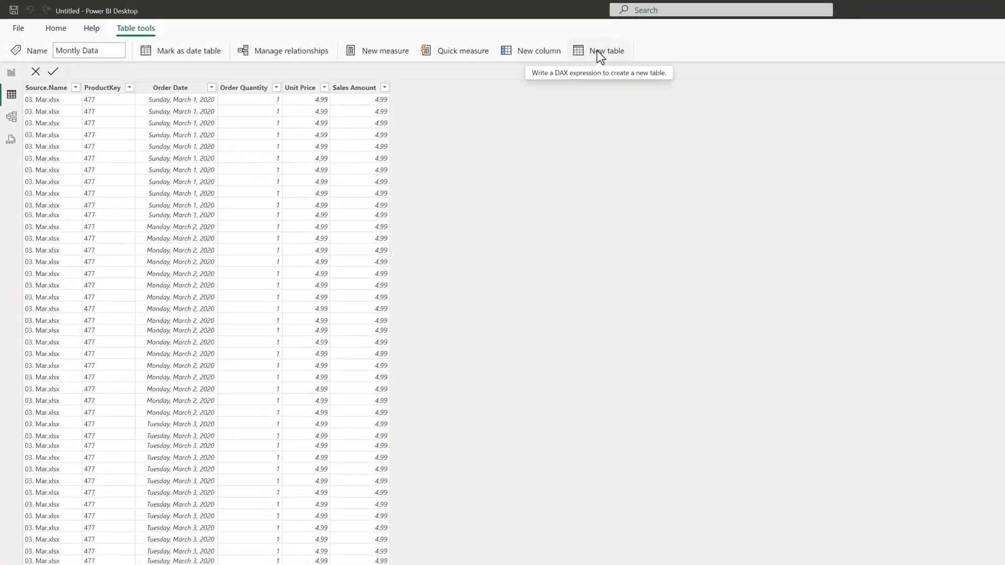
Step: Create a new calculated table and name it Summary in its DAX expression
click(425, 36)
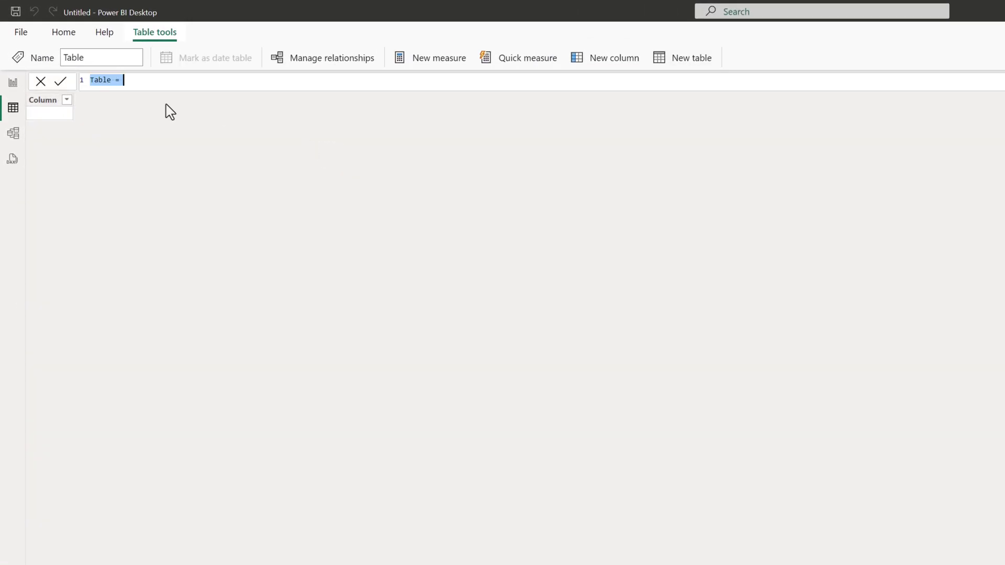
click(133, 84)
key(Left)
key(Left)
key(Left)
key(BackSpace)
key(BackSpace)
key(BackSpace)
key(BackSpace)
key(BackSpace)
text(Summary)
Step: Define the Summary table as UNION('Montly Data','Latest data') and commit the expression
text(union)
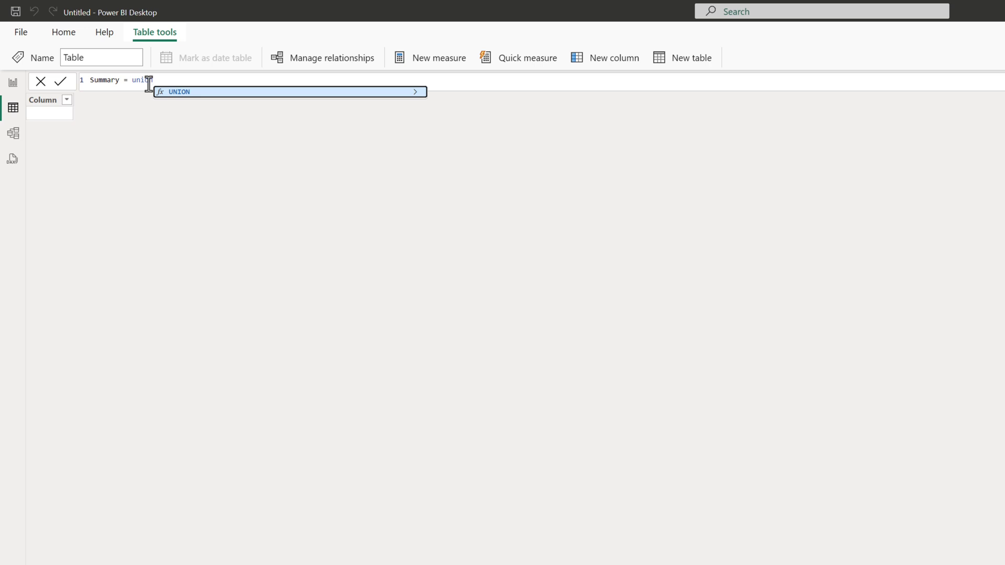
key(Tab)
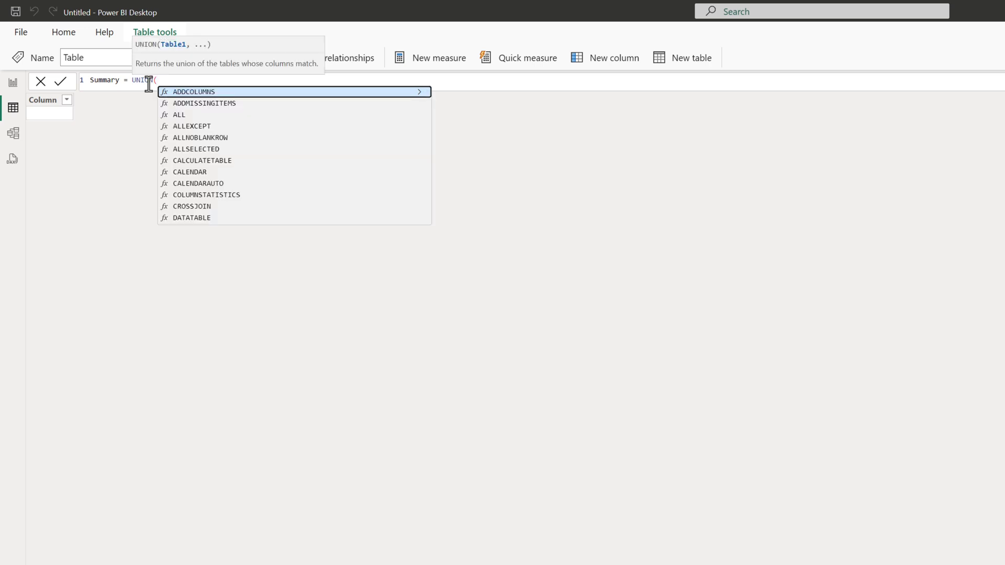
text(mont)
key(Tab)
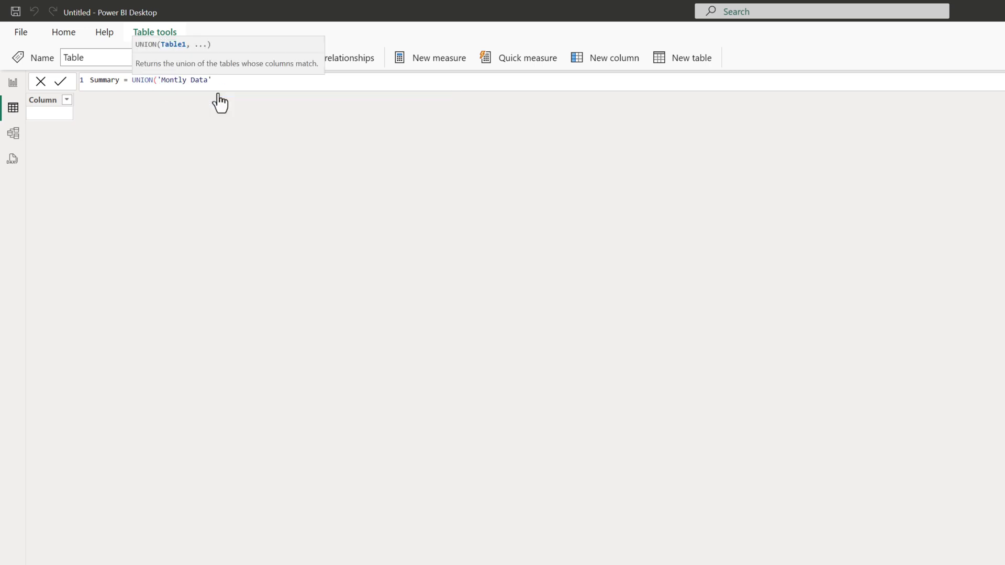
text(,'Latest data'))
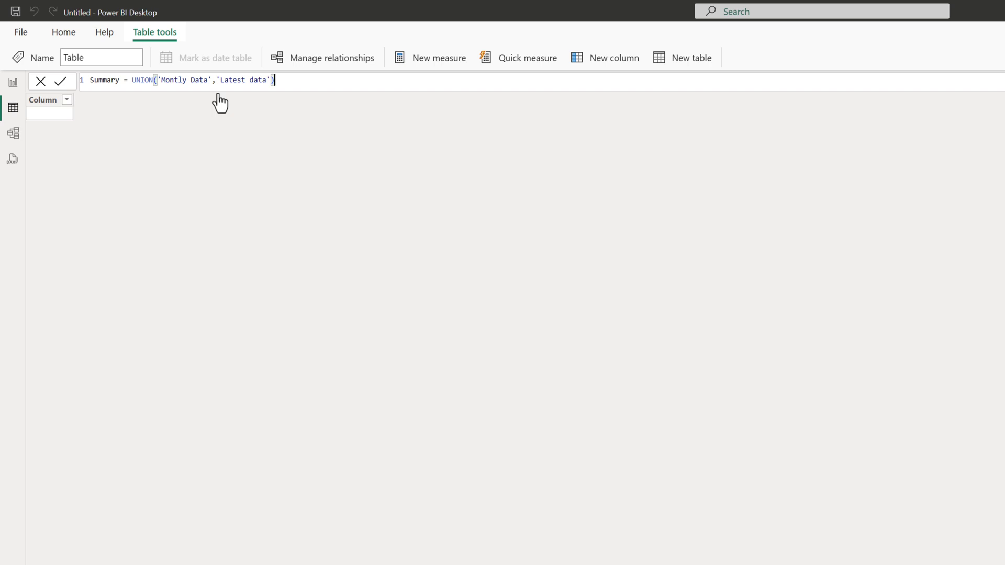
key(Return)
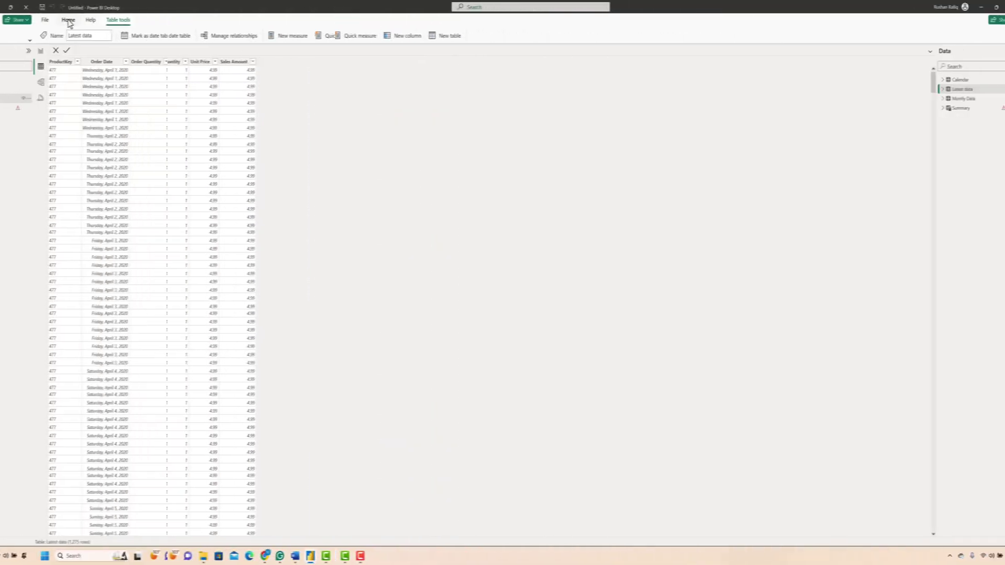
Step: Remove the Source.Name column from the Montly Data query in Power Query and apply the changes
click(39, 19)
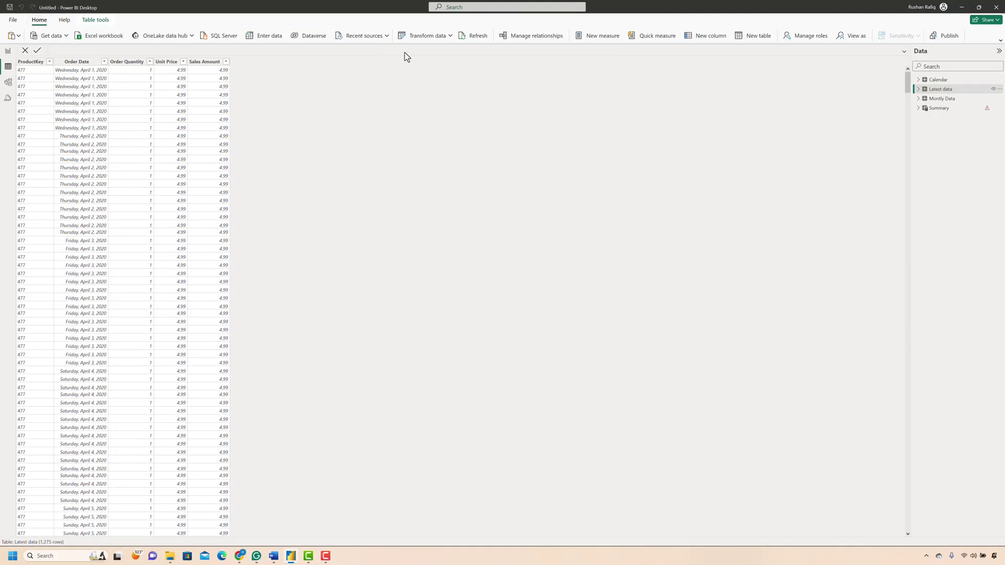
click(451, 37)
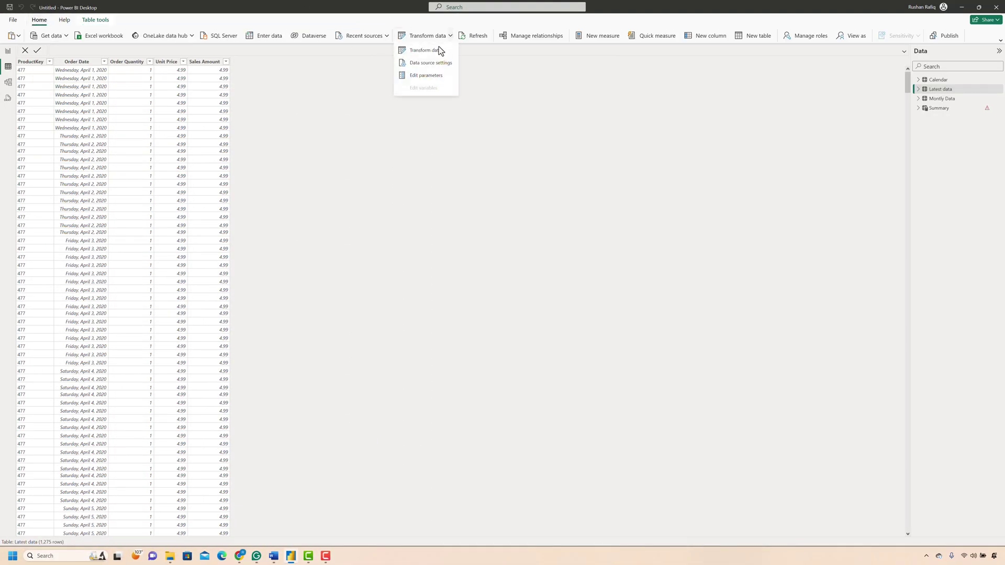
click(427, 52)
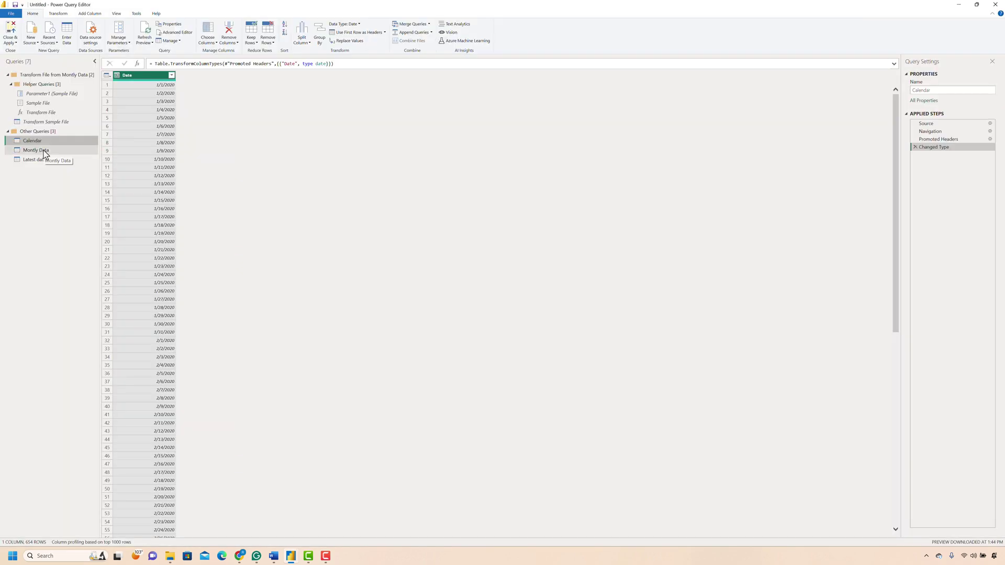
click(44, 152)
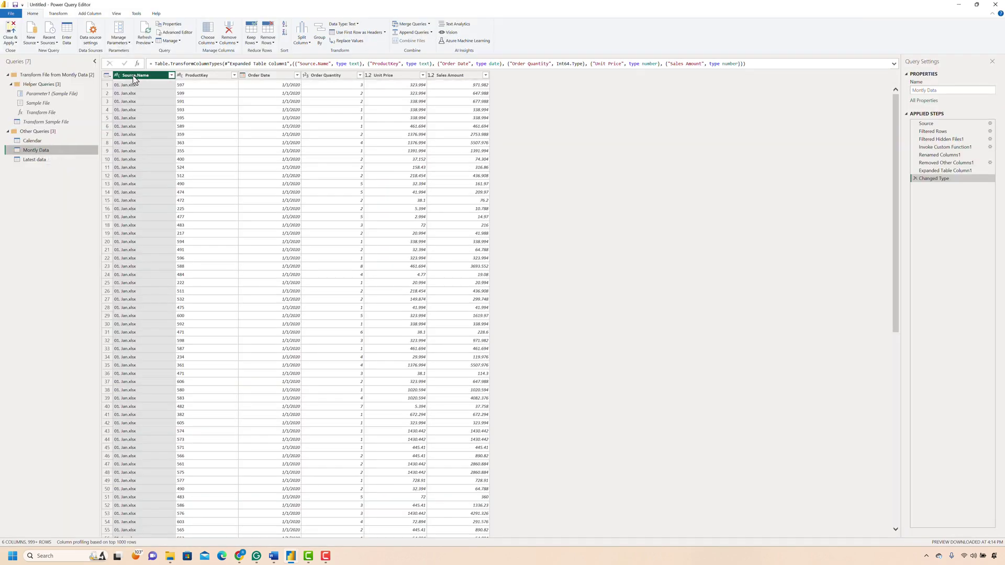
right_click(133, 79)
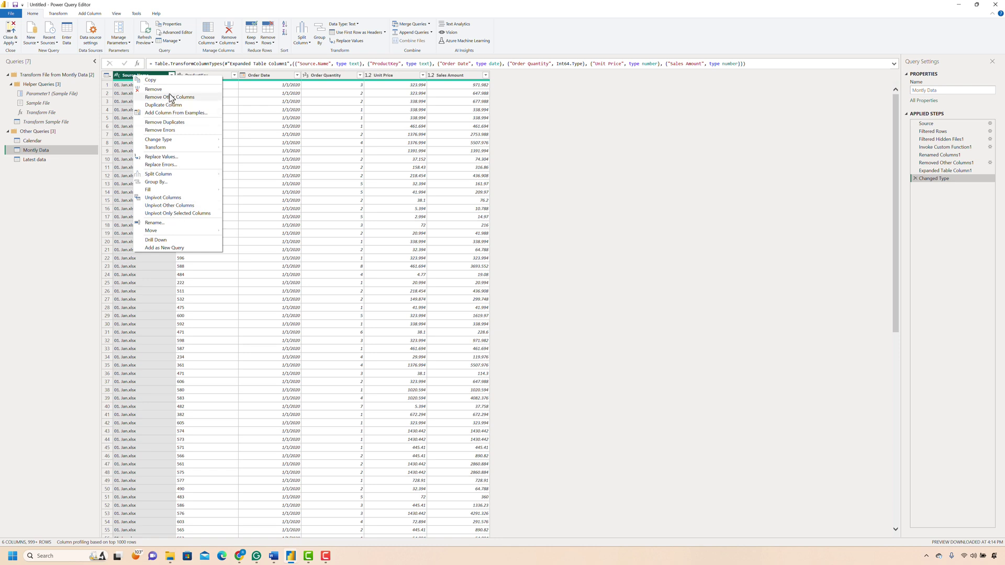
click(157, 89)
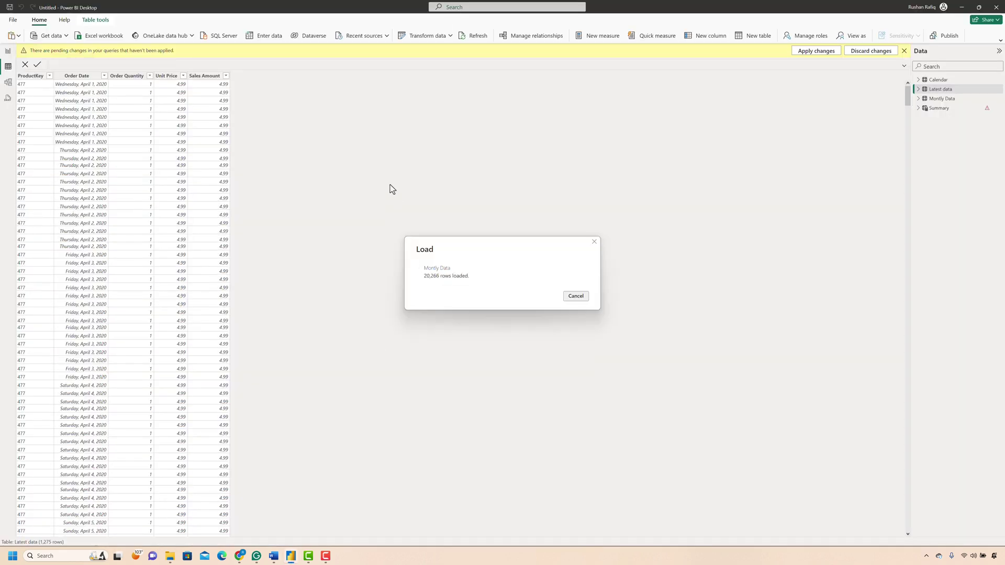
Step: Check the Summary table's rows, and remove the Montly Data Sales Amount from the values of the report's matrix
click(934, 110)
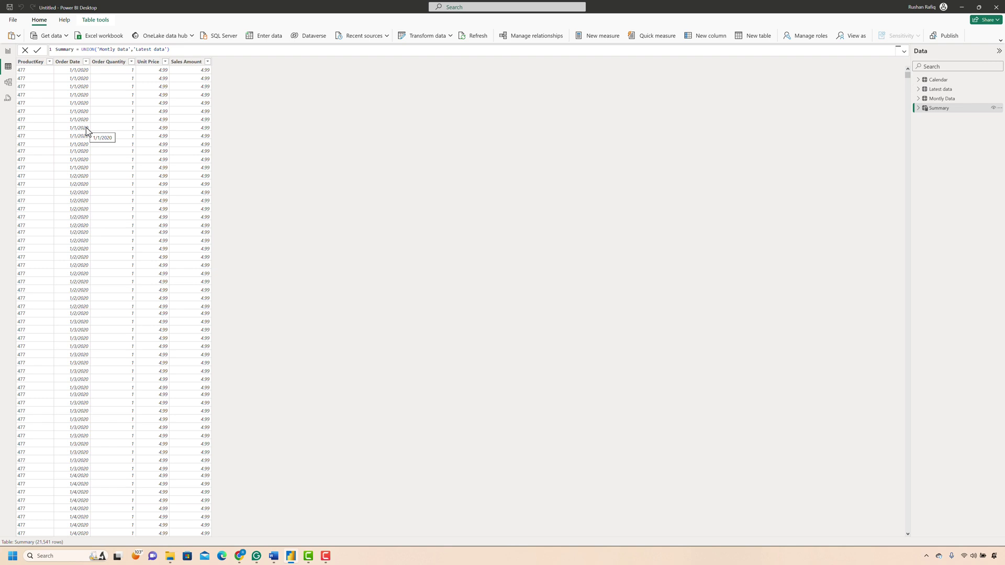
click(8, 52)
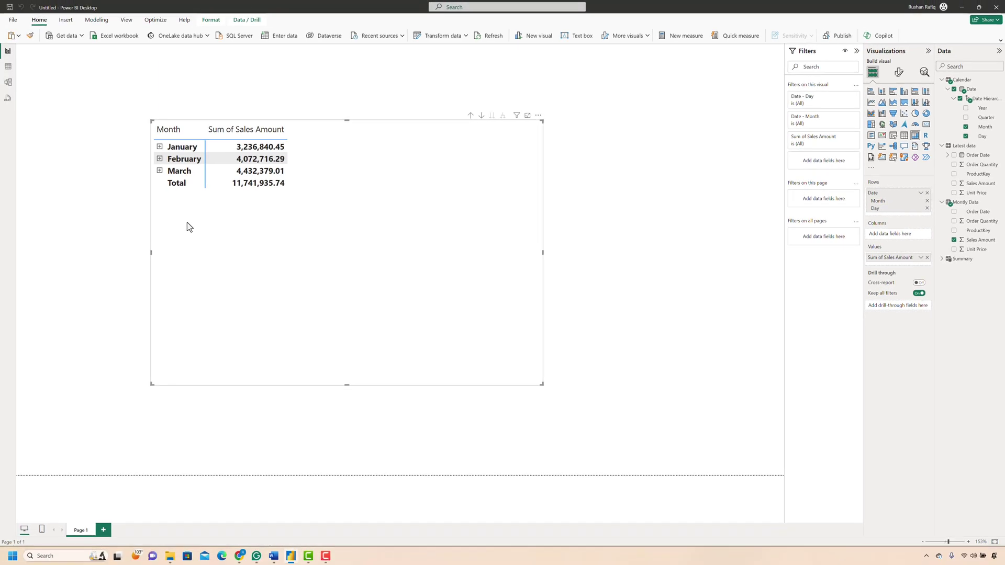
click(928, 258)
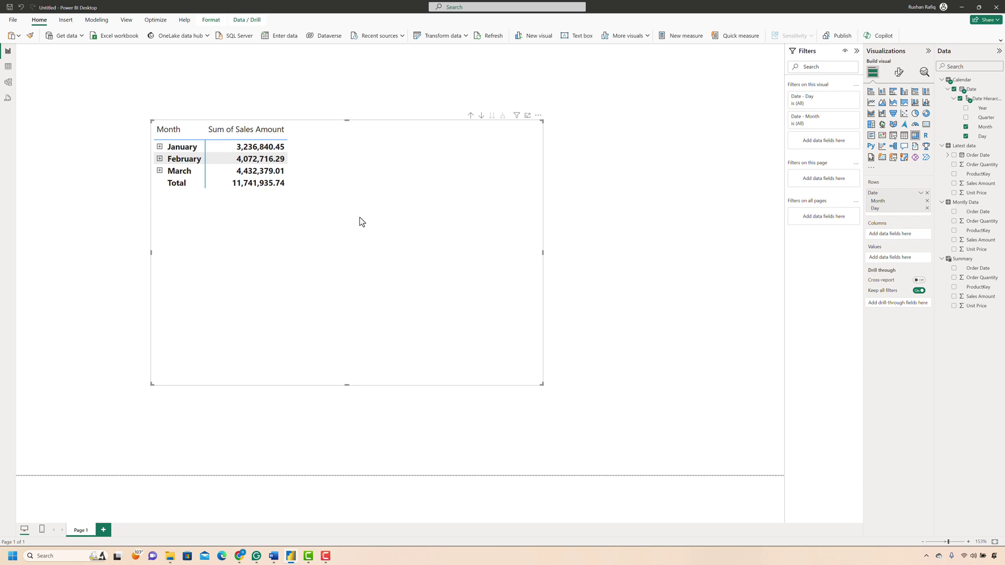
Step: Delete the relationship between the Calendar and Montly Data tables in Model view
click(8, 82)
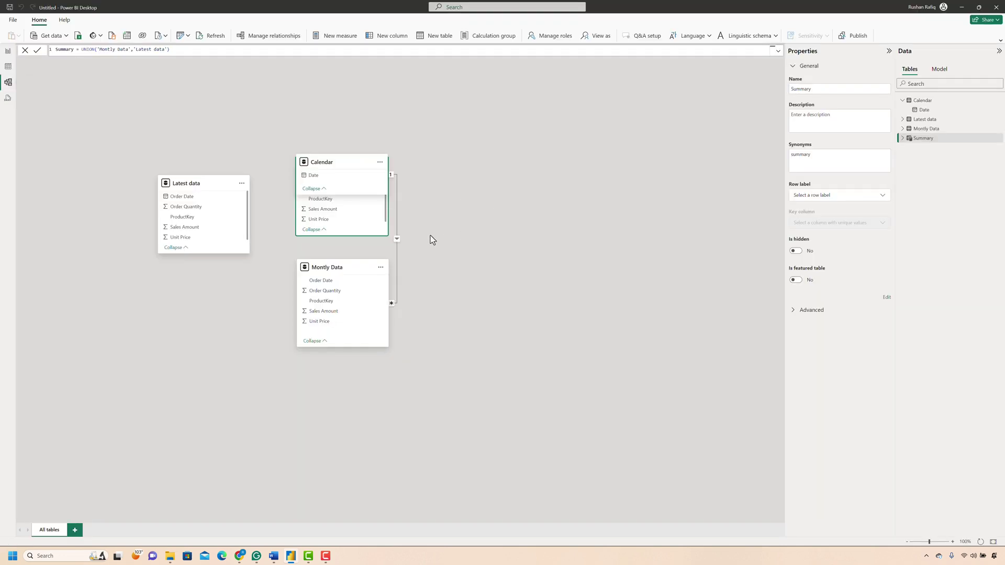
click(397, 249)
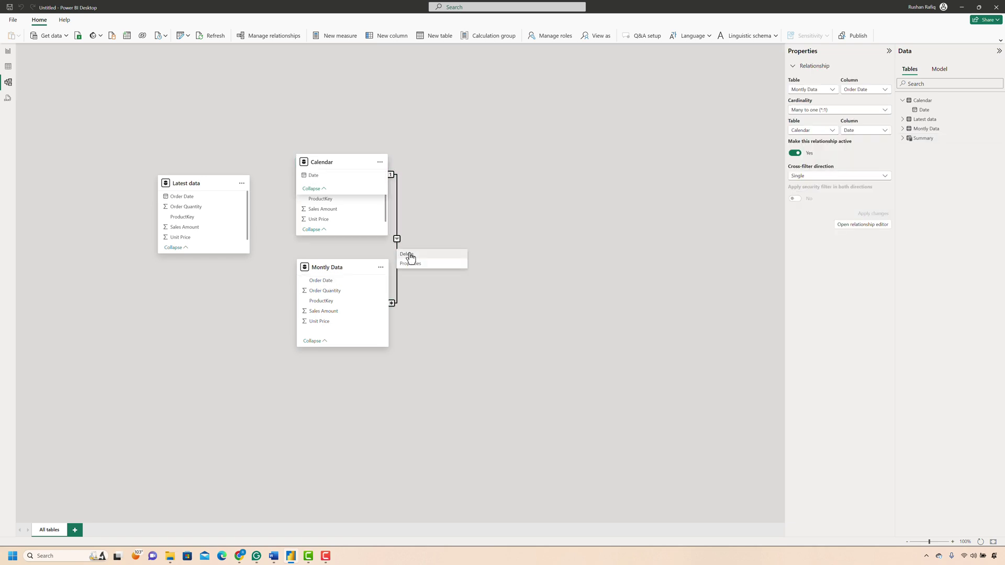
key(Delete)
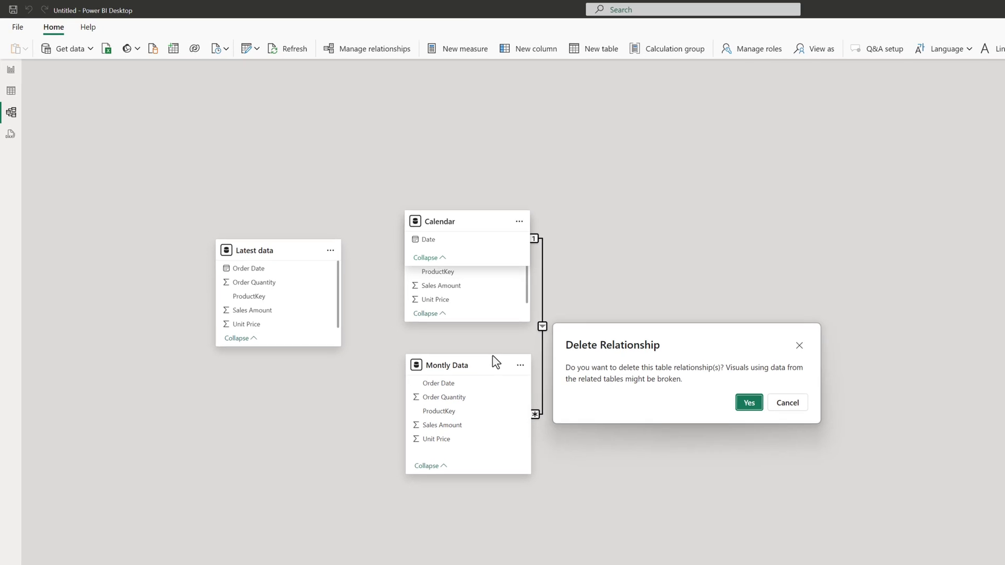
click(739, 403)
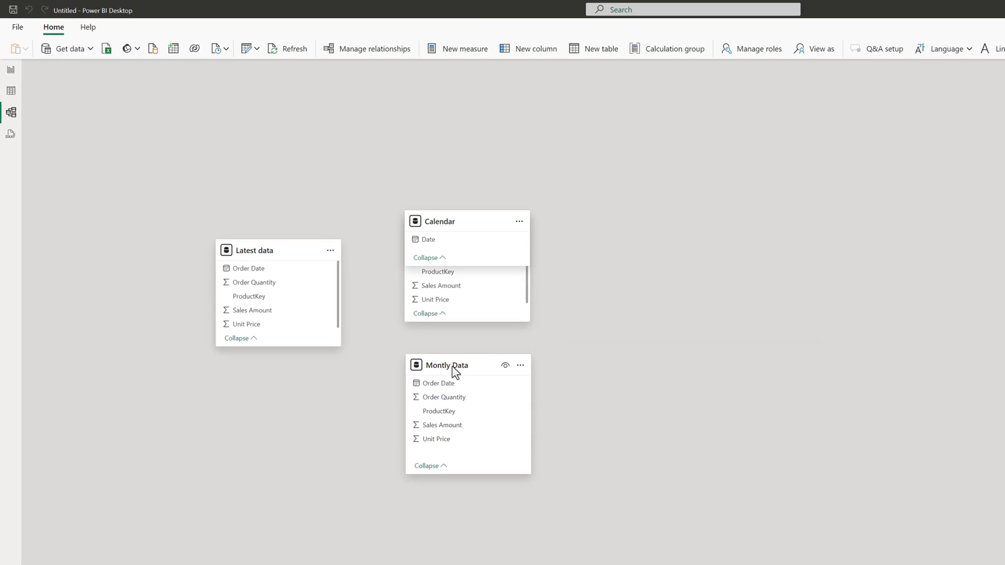
Step: Spread out the table cards in the model diagram and create an active one-to-many relationship from Calendar's Date to Summary's Order Date
drag(454, 369, 733, 283)
drag(261, 250, 817, 416)
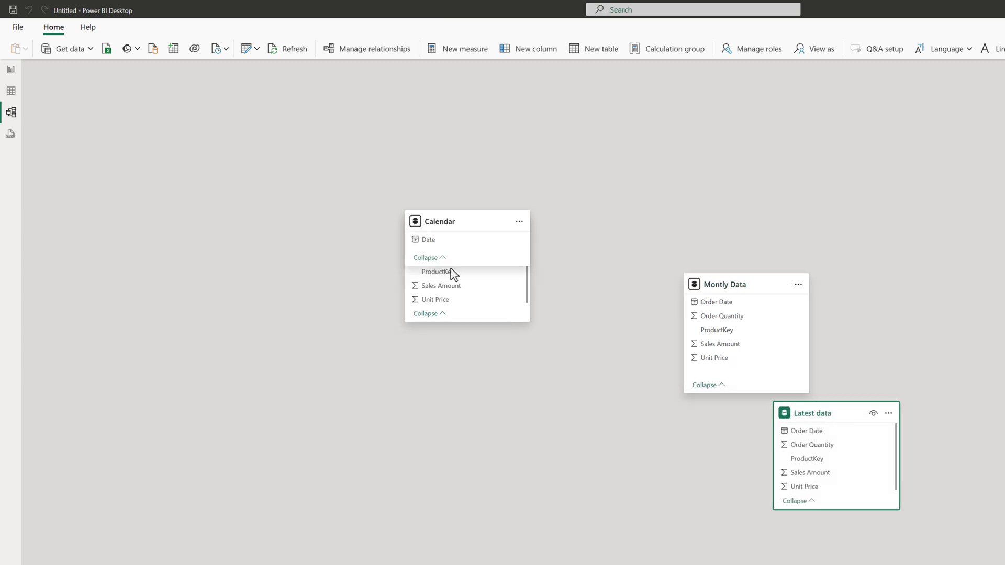
drag(446, 220, 457, 292)
drag(439, 148, 445, 310)
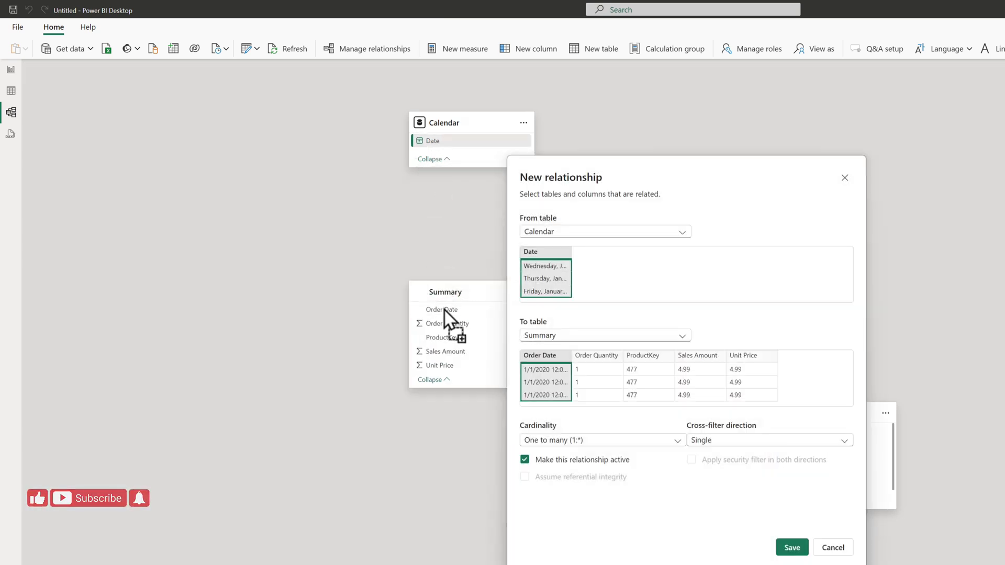
click(782, 550)
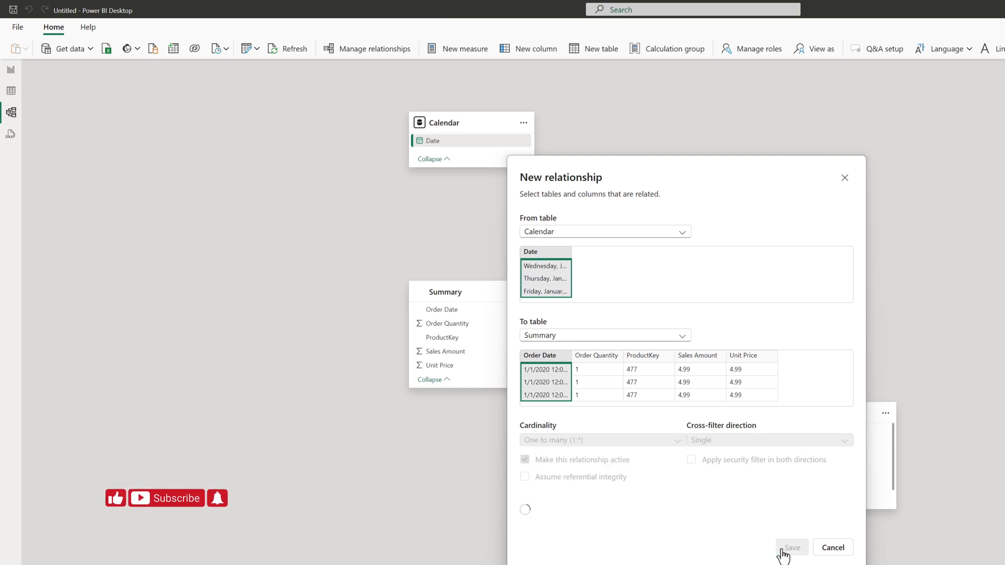
Step: Add Sales Amount from the Summary table to the values of the report's matrix
click(10, 69)
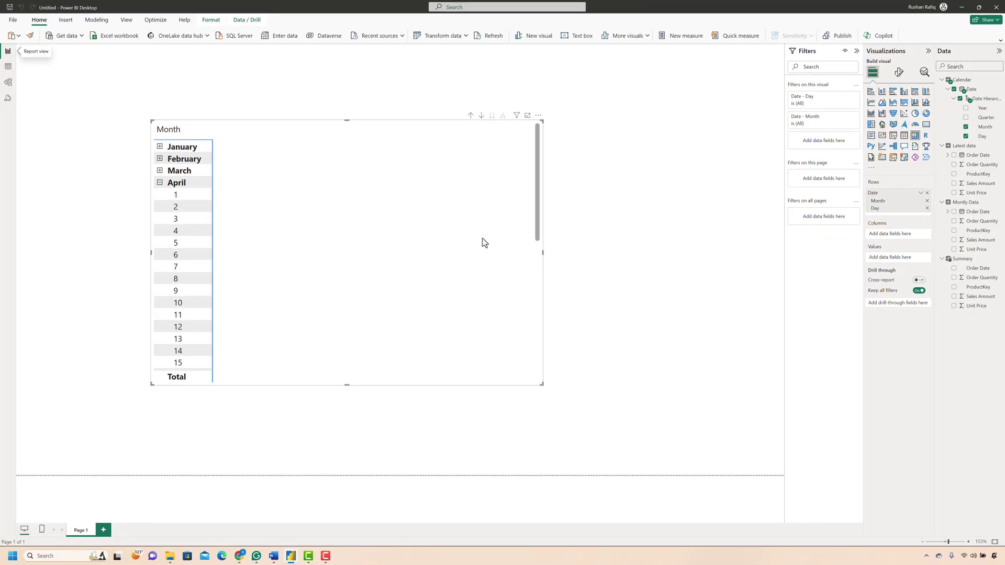
drag(978, 302, 903, 259)
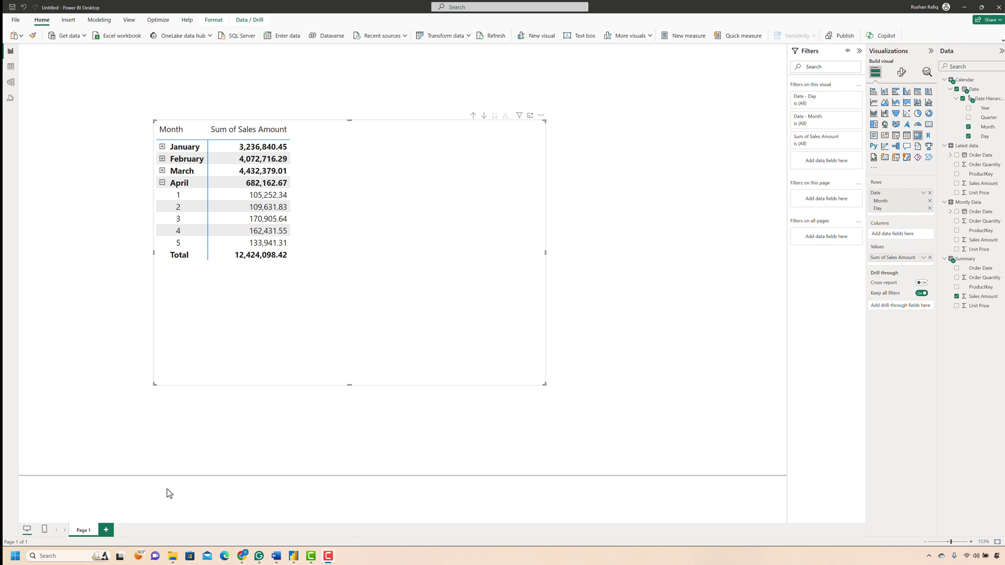
Step: Switch to File Explorer and open the Running_data workbook from the Montly Data folder in Excel
mouse_move(168, 552)
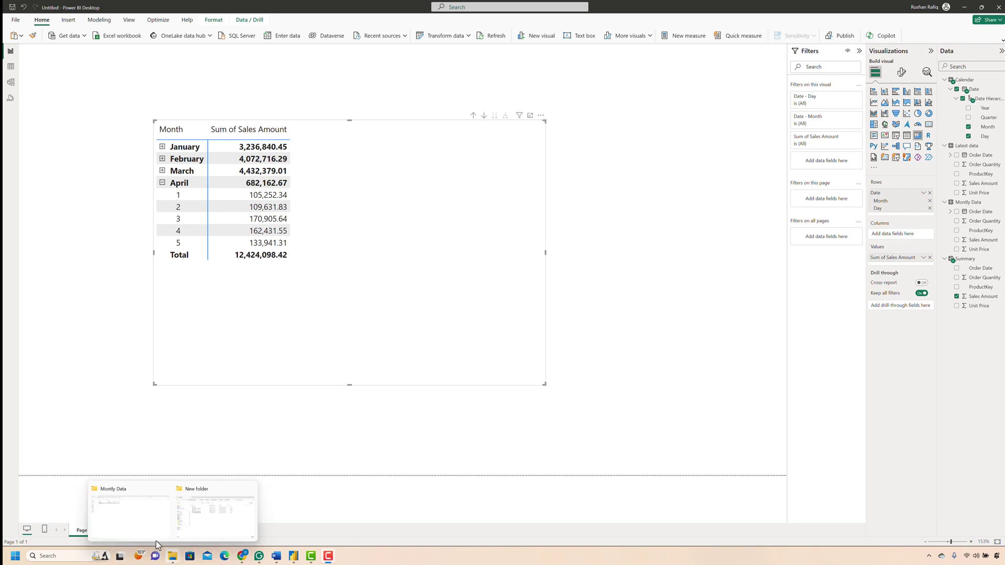
click(149, 524)
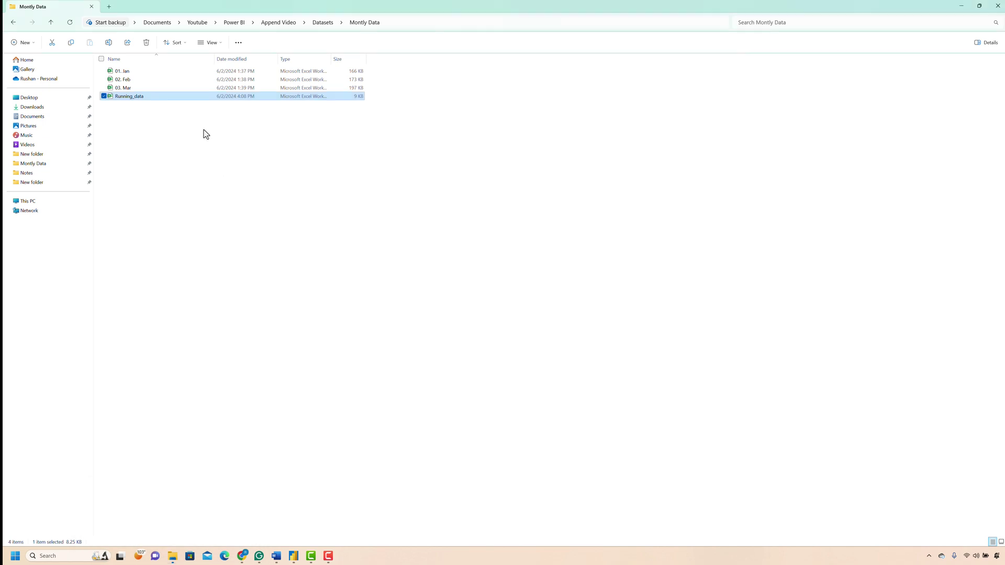
click(164, 115)
click(136, 98)
double_click(136, 98)
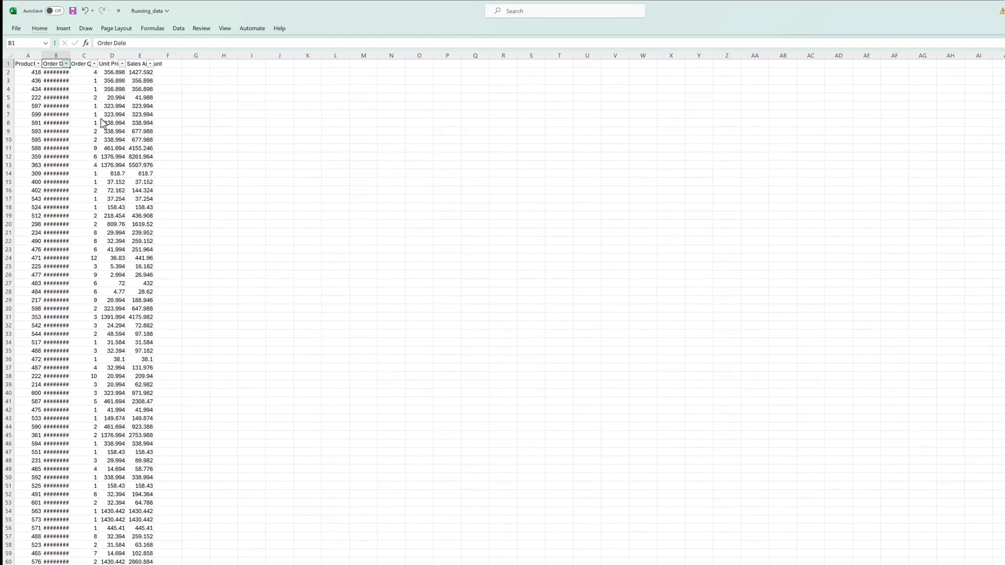
Step: Examine which dates the Order Date filter of Running_data lists, and close the workbook without saving
click(76, 74)
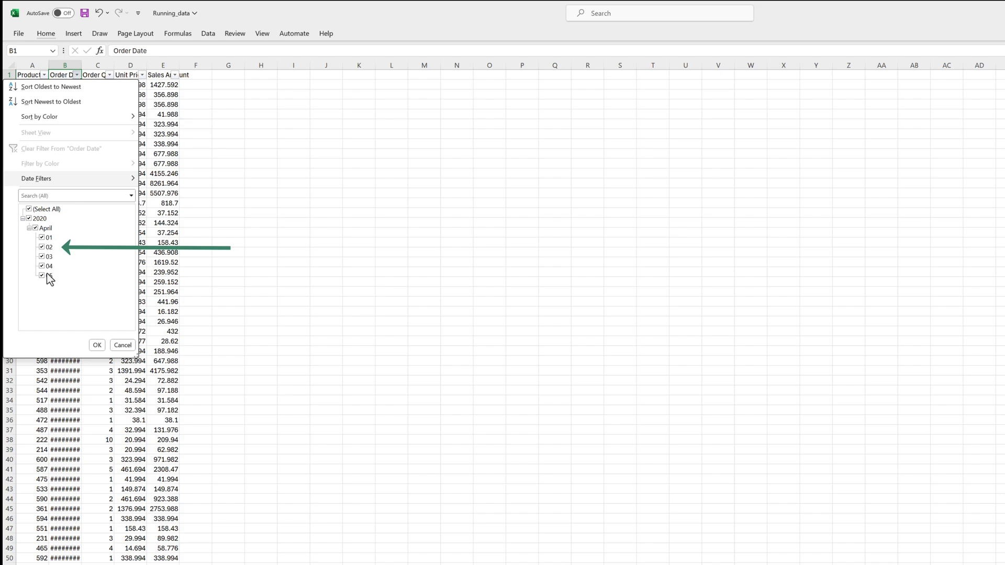
click(123, 345)
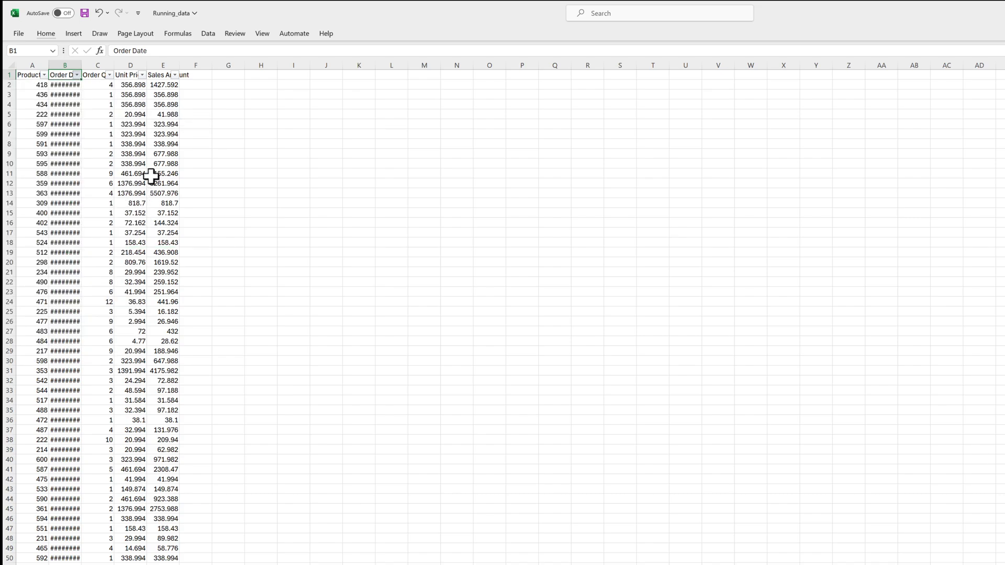
click(106, 152)
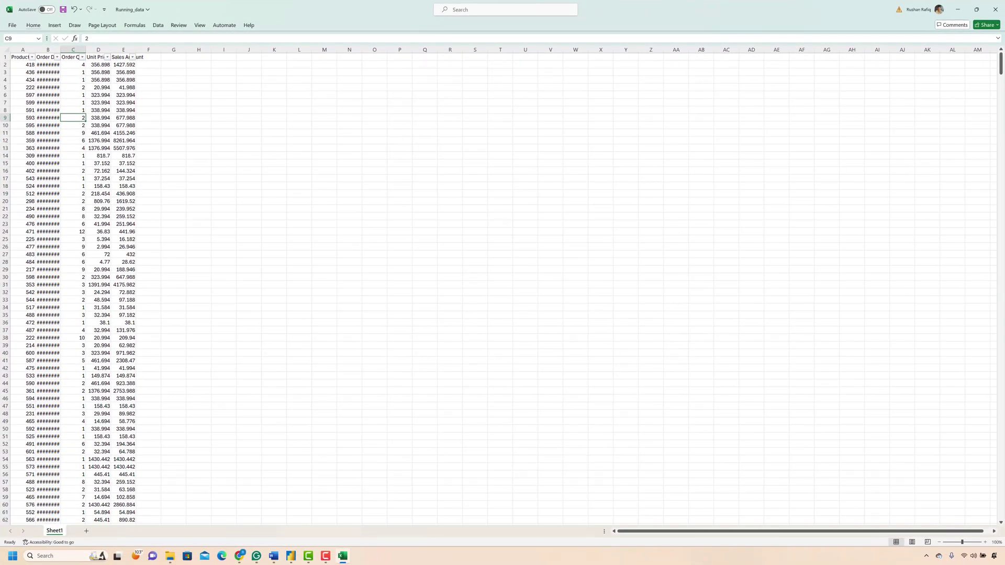
click(995, 11)
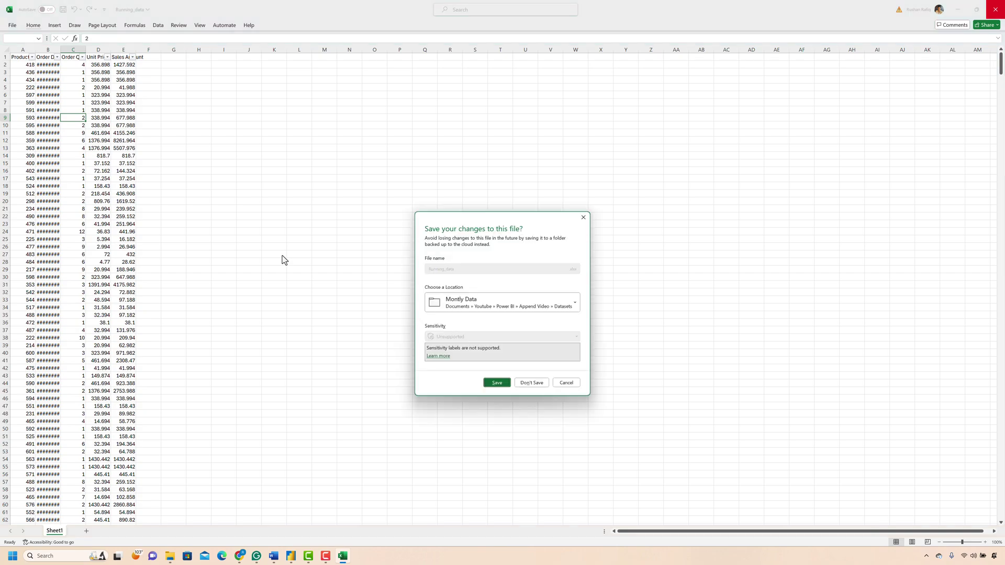
click(532, 383)
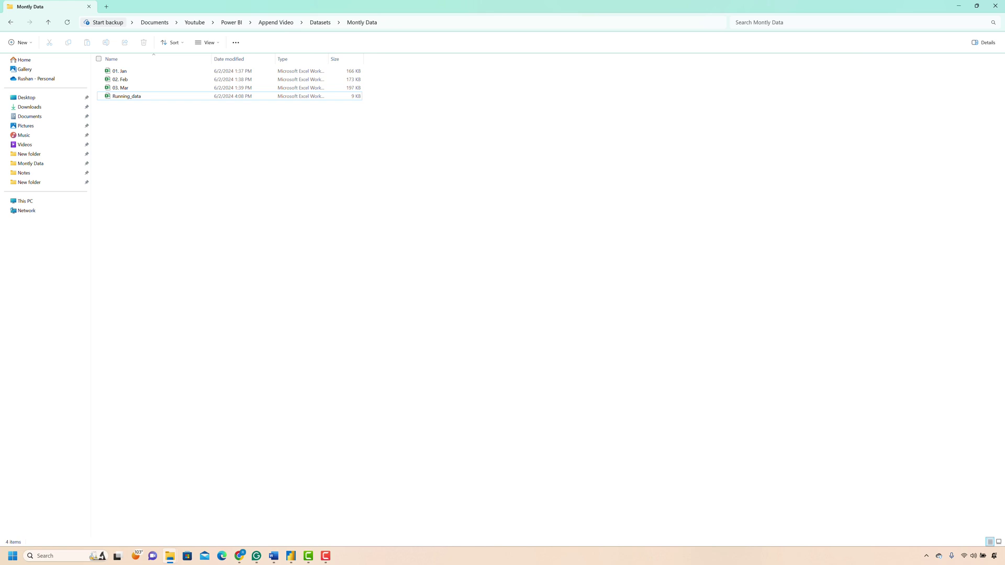
Step: Paste the workbook 04. Apr - Till April 8th into the Montly Data folder and delete the old Running_data file
key(ctrl+v)
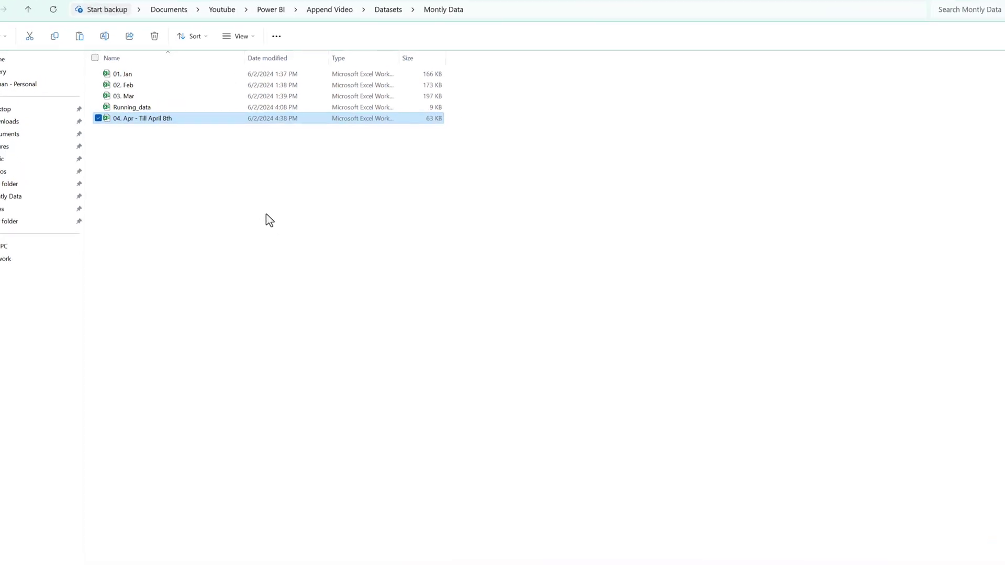
click(188, 190)
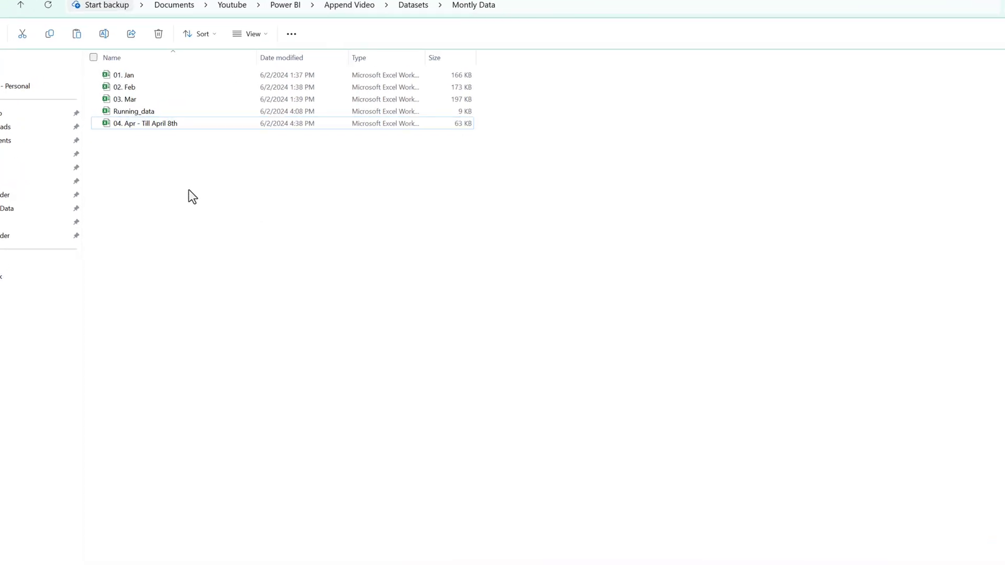
key(Up)
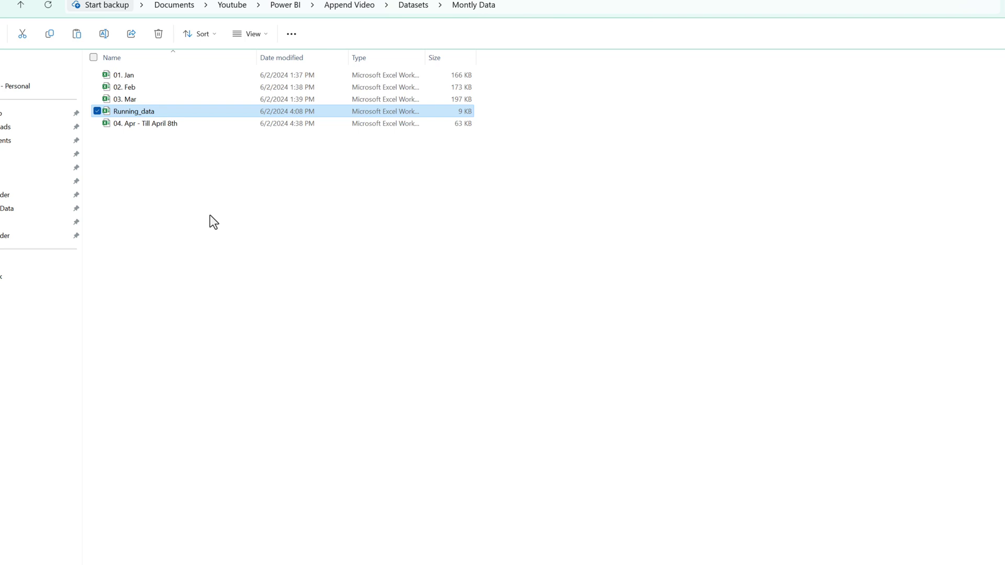
key(Delete)
Step: Rename the 04. Apr - Till April 8th workbook as Running_data
key(Up)
key(Down)
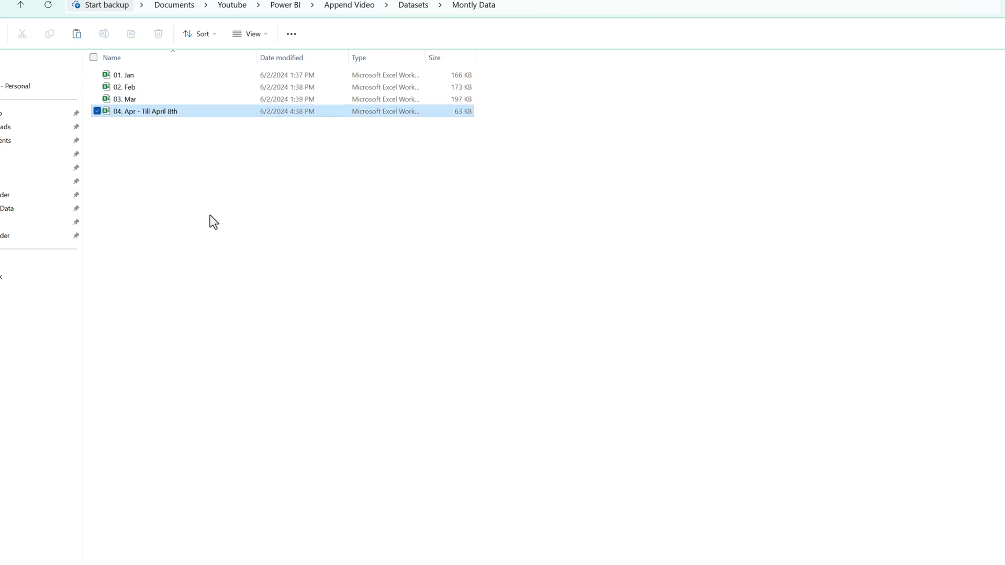
key(Up)
key(F2)
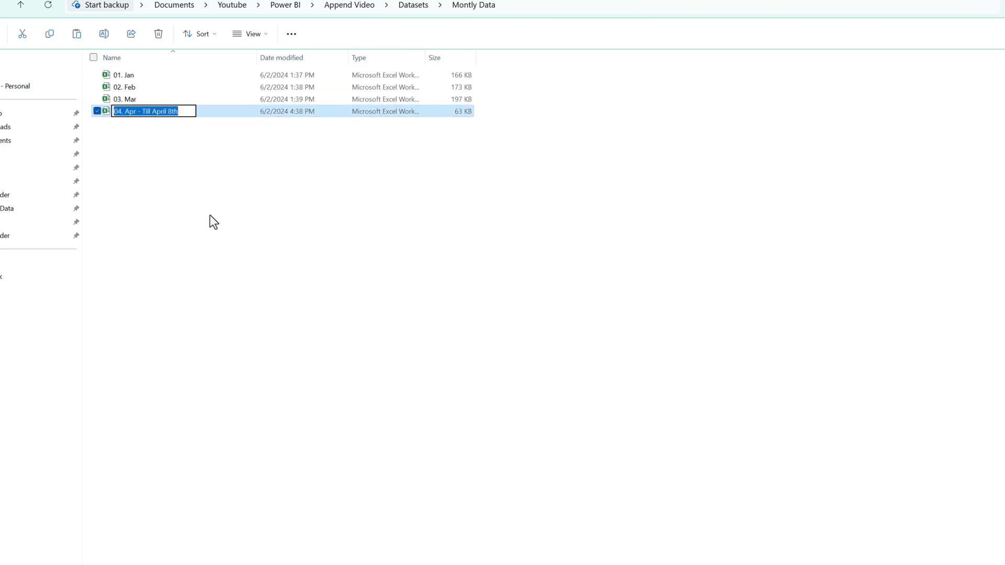
text(Running_data)
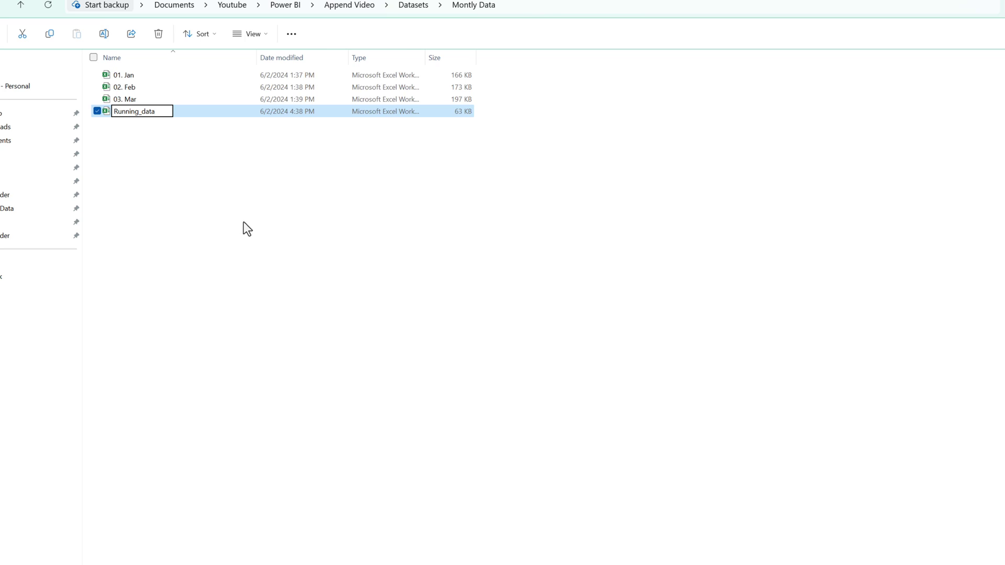
key(Return)
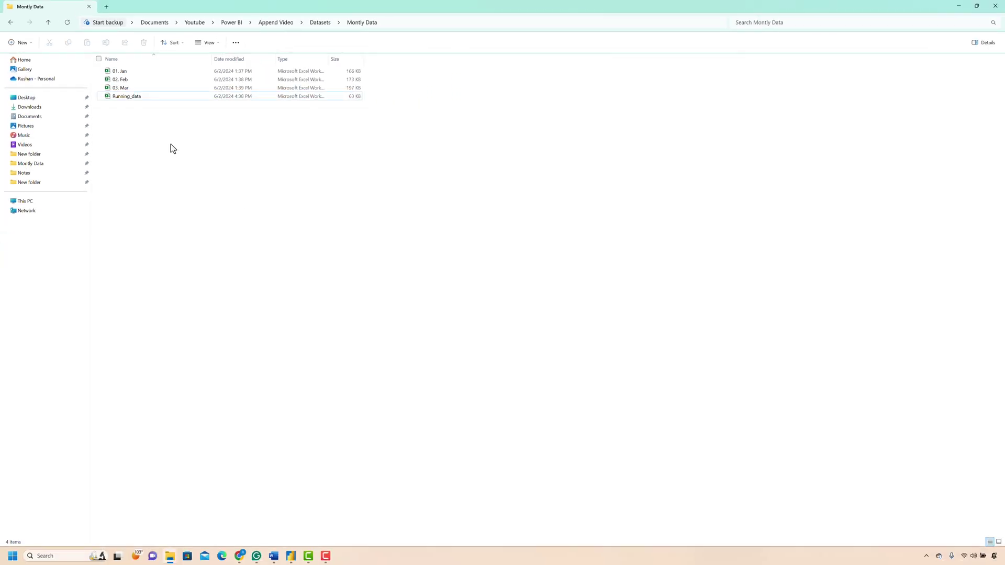
Step: Open the replaced Running_data workbook, examine the dates in its Order Date filter, and close it
click(131, 96)
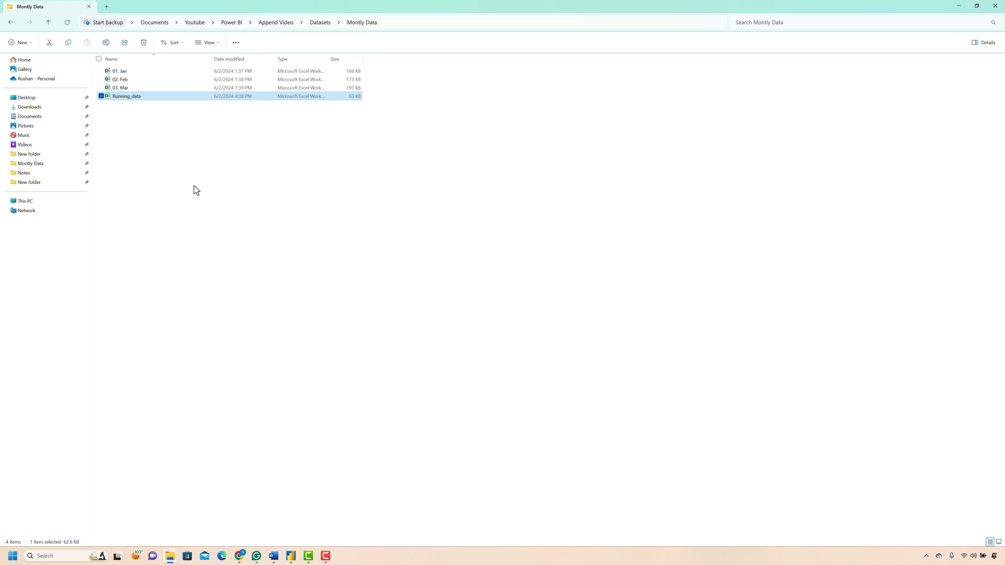
key(Return)
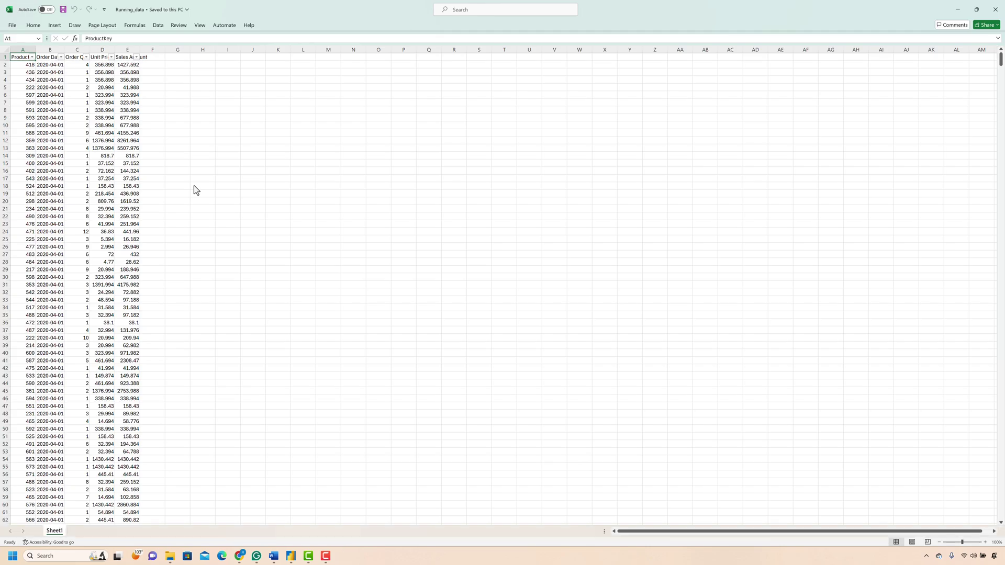
key(Right)
key(alt+Down)
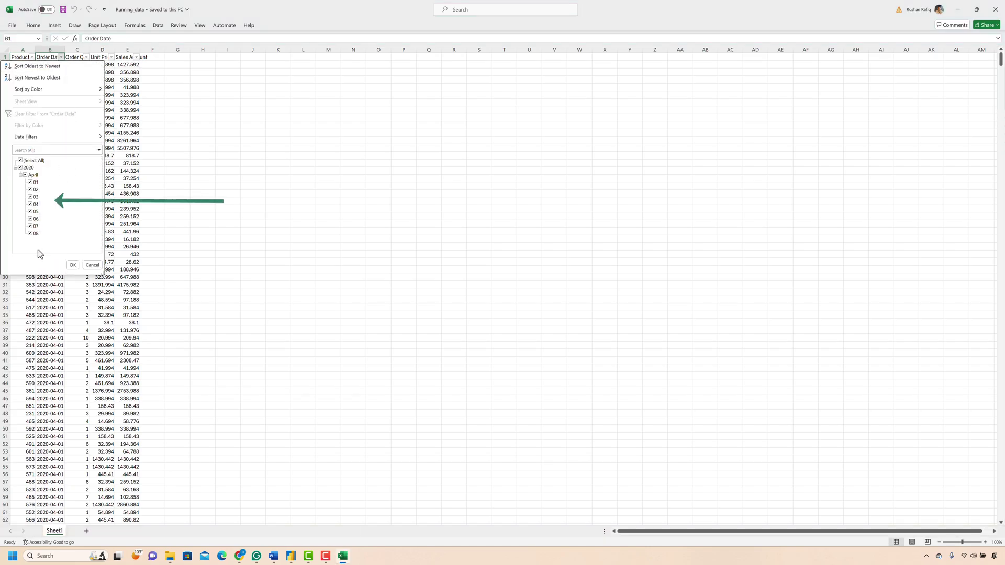
click(92, 264)
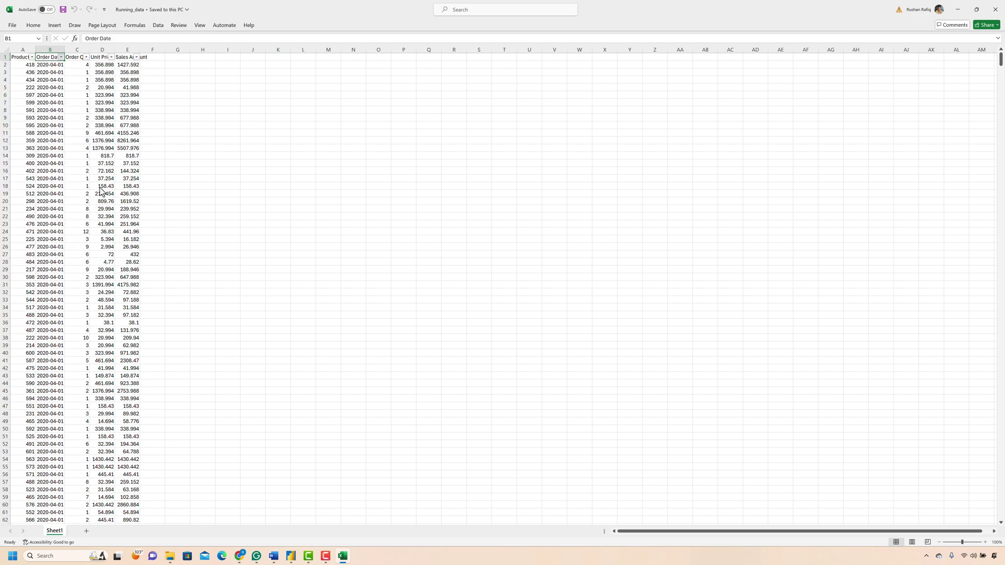
drag(100, 188, 105, 181)
key(alt+F4)
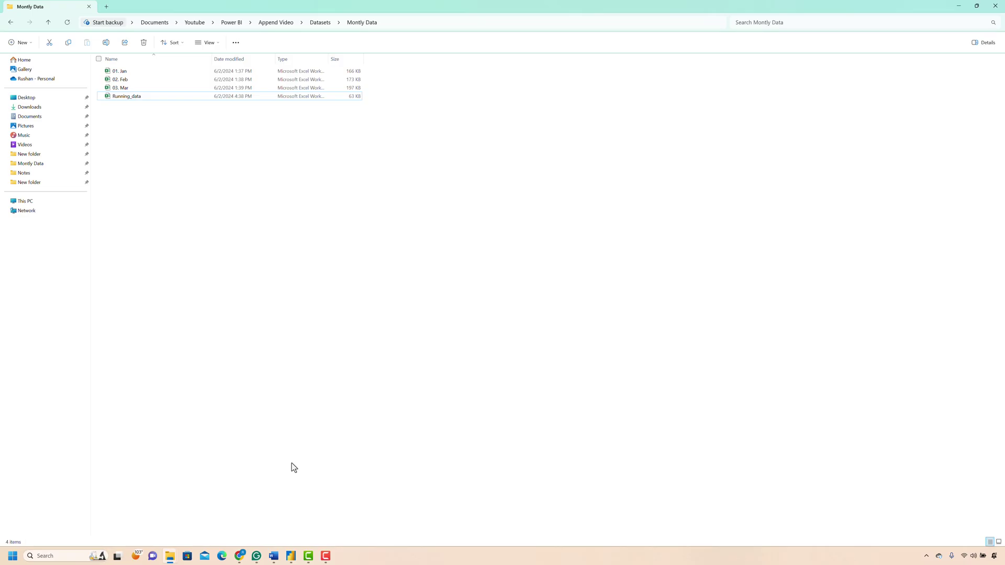
Step: Switch back to Power BI Desktop and refresh only the Latest data table
click(291, 558)
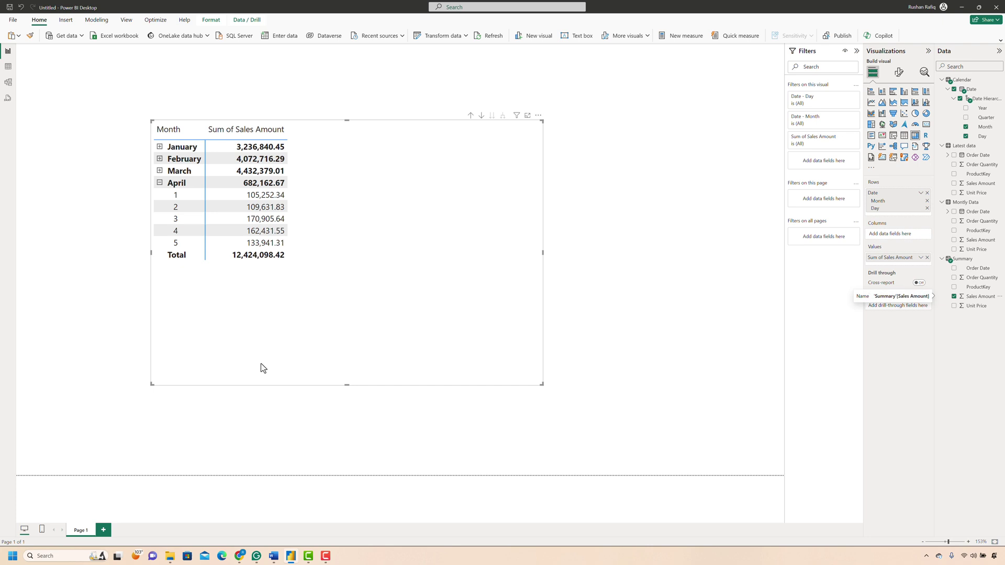
click(591, 237)
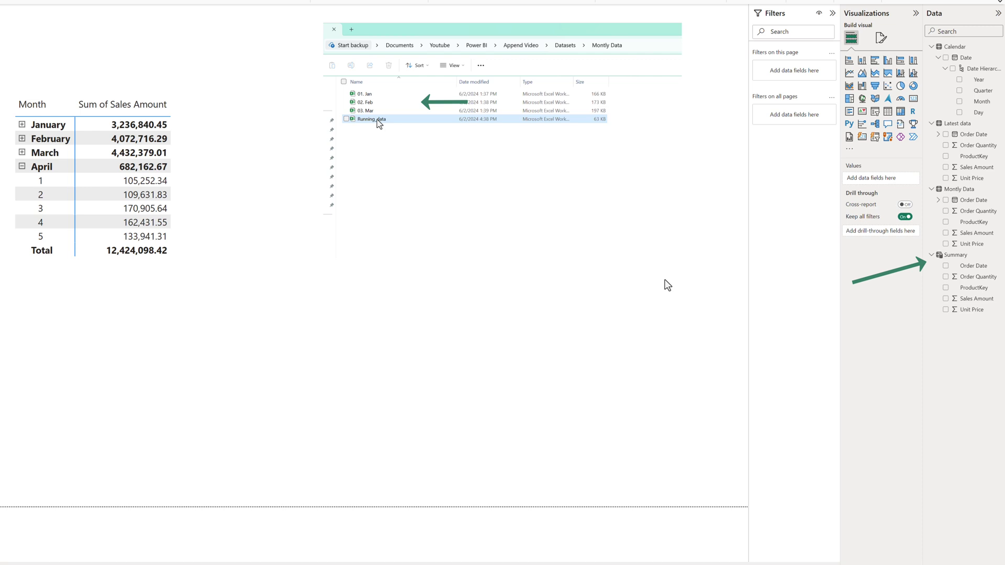
right_click(952, 126)
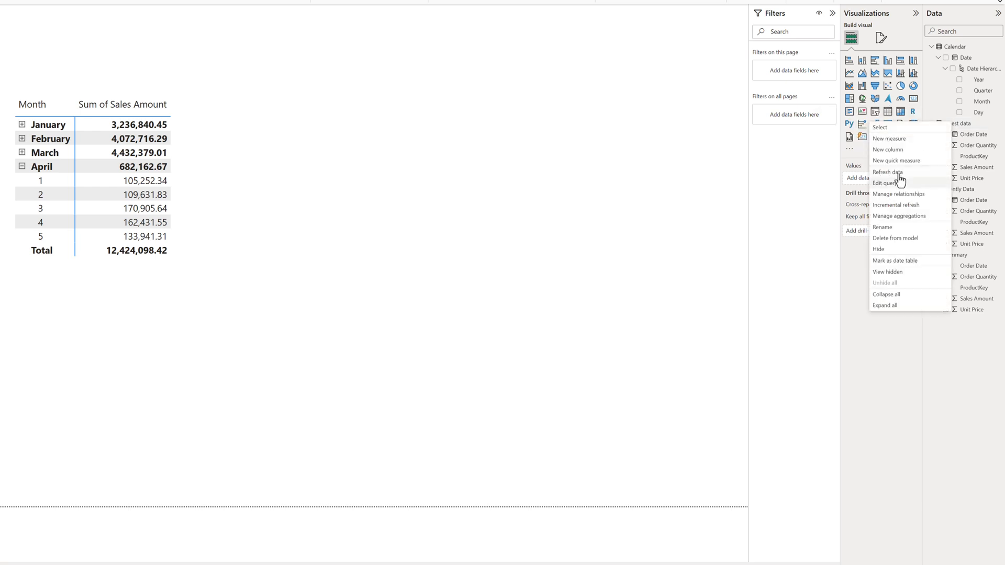
click(897, 173)
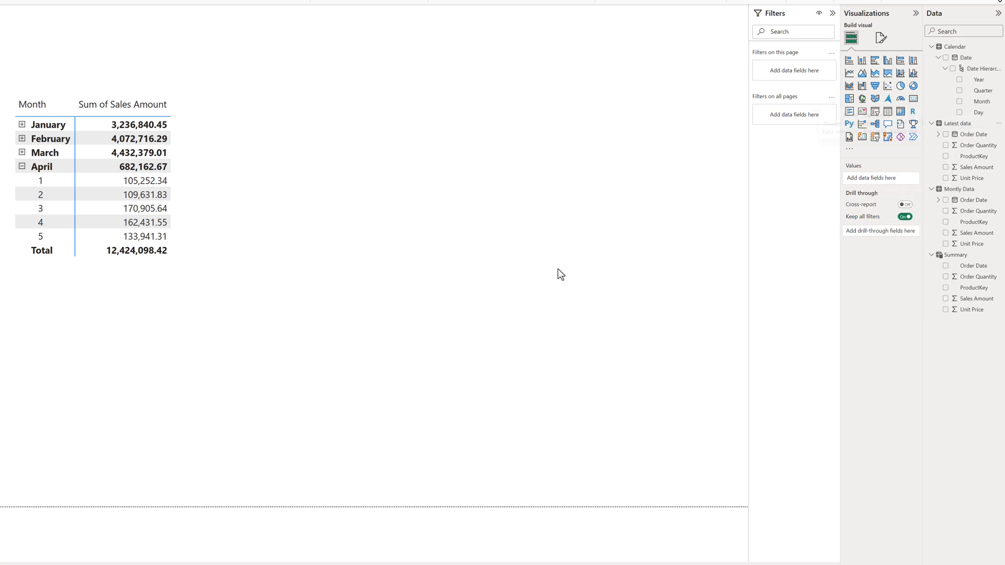